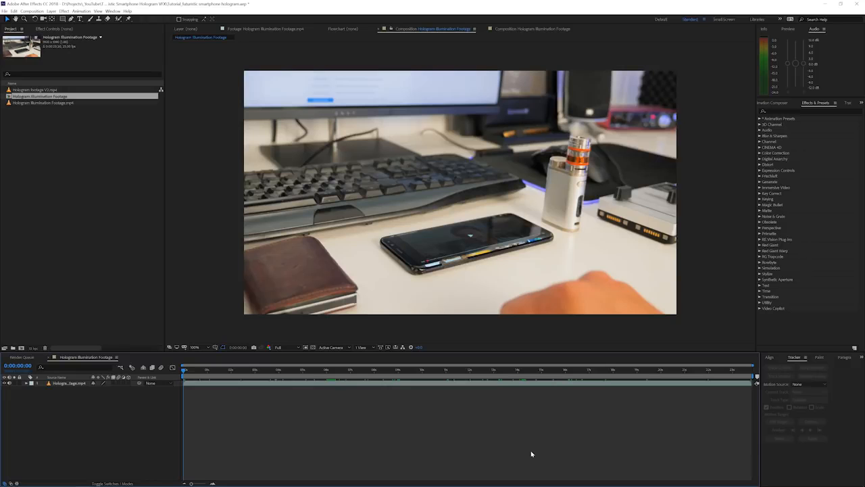
# - Preview the Hologram Illumination Footage composition and open the Hologram footage V2.mp4 clip for viewing
pyautogui.press('space')
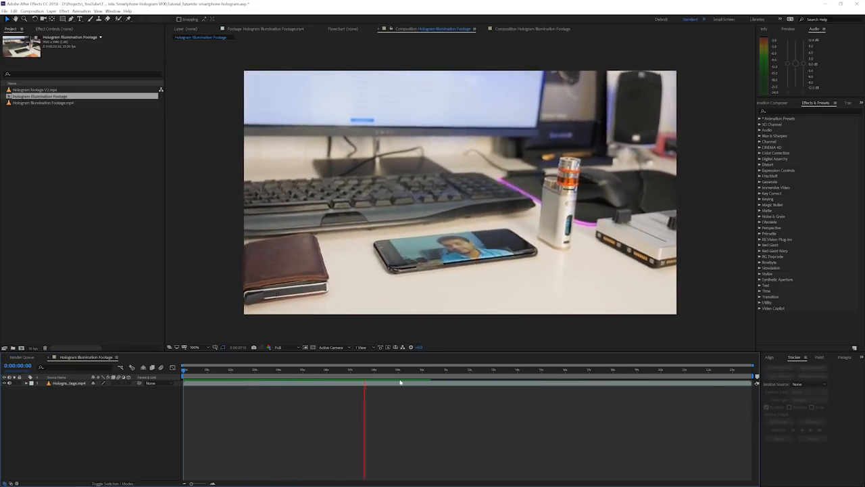
pyautogui.press('space')
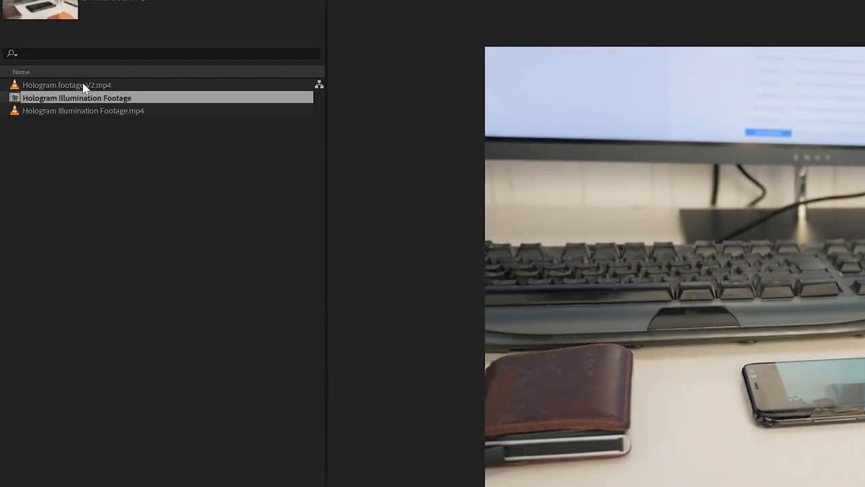
pyautogui.doubleClick(83, 86)
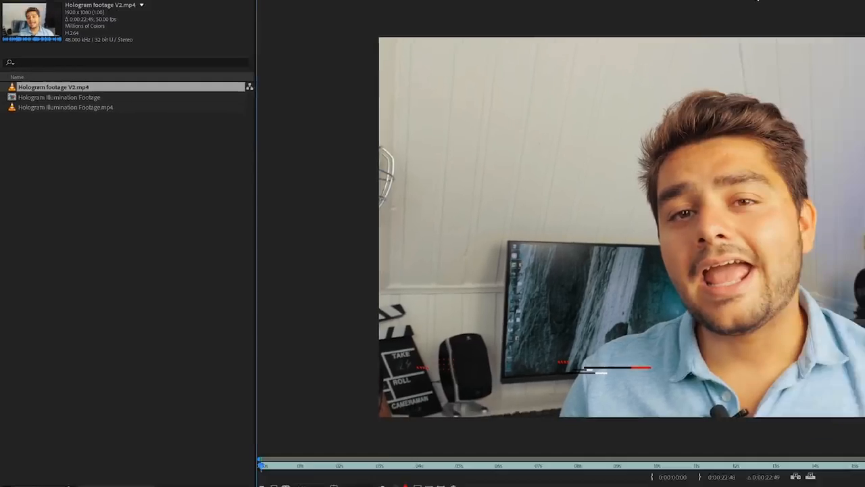
# - Duplicate the footage layer in the Hologram Illumination Footage composition
pyautogui.click(486, 30)
pyautogui.moveTo(400, 370); pyautogui.dragTo(234, 370)
pyautogui.click(231, 383)
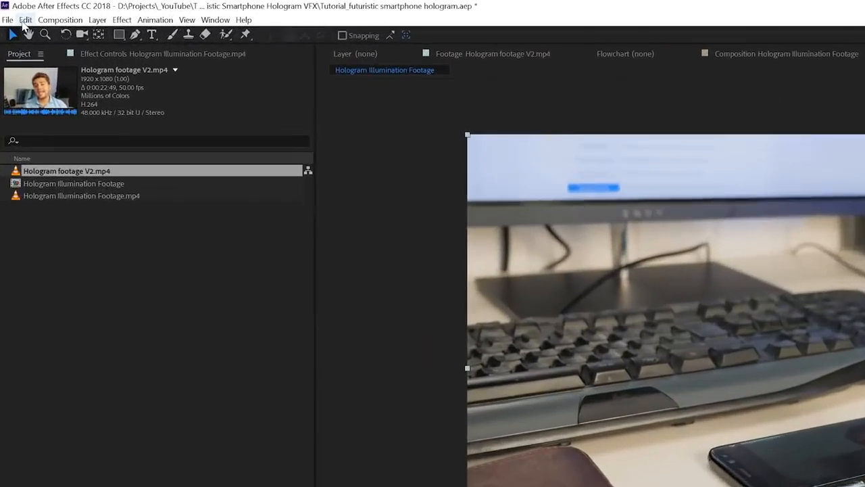
pyautogui.click(11, 11)
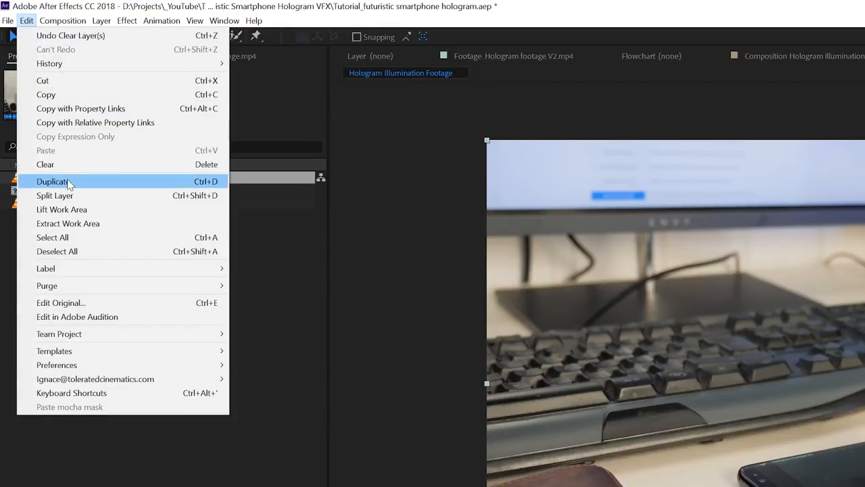
pyautogui.click(24, 92)
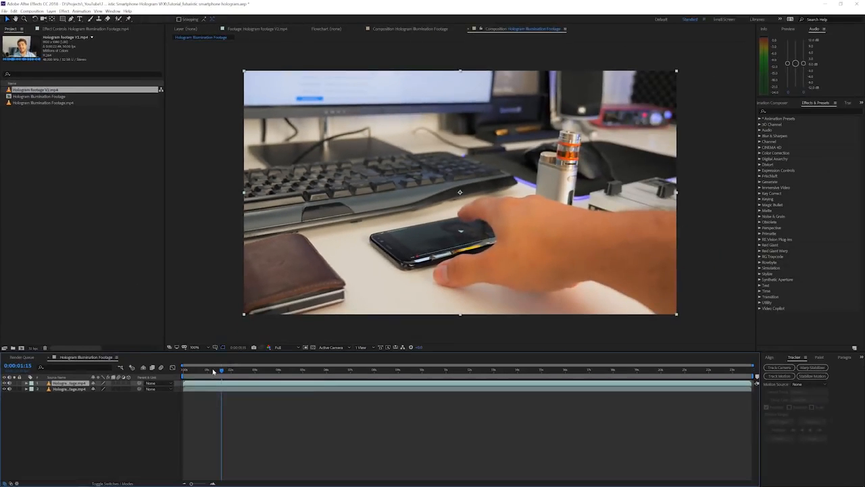
# - Draw a closed four-point mask around the phone screen on the upper footage layer at 0:00:23:18
pyautogui.moveTo(212, 370); pyautogui.dragTo(748, 404)
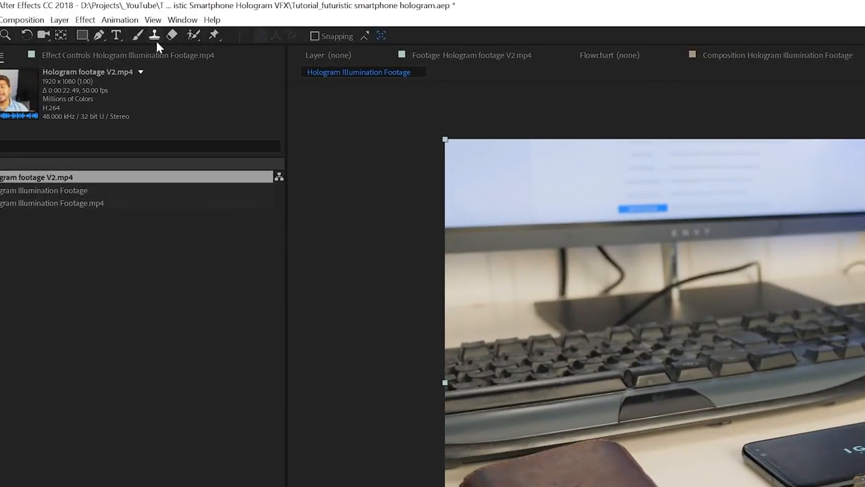
pyautogui.click(99, 35)
pyautogui.scroll(1, 717, 463)
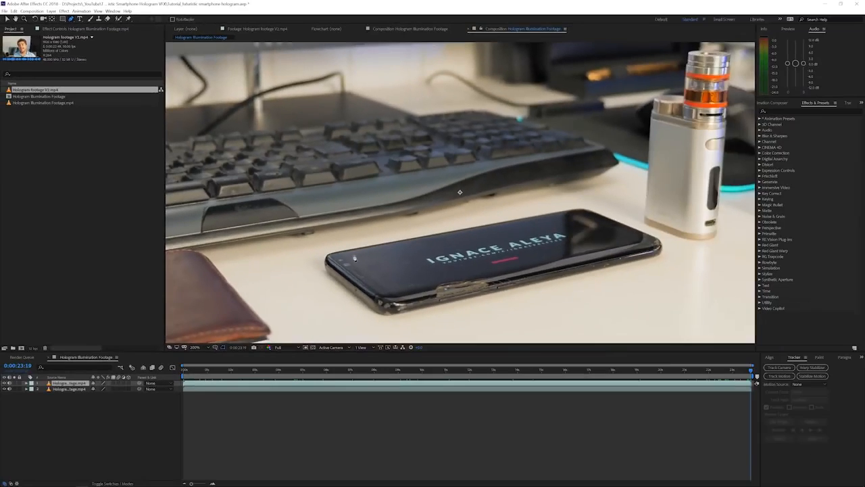
pyautogui.click(574, 212)
pyautogui.click(655, 251)
pyautogui.click(403, 309)
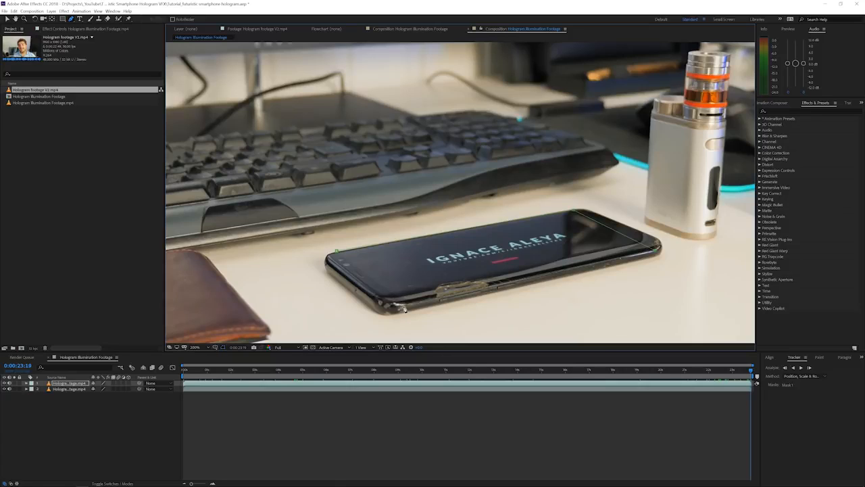
pyautogui.click(336, 252)
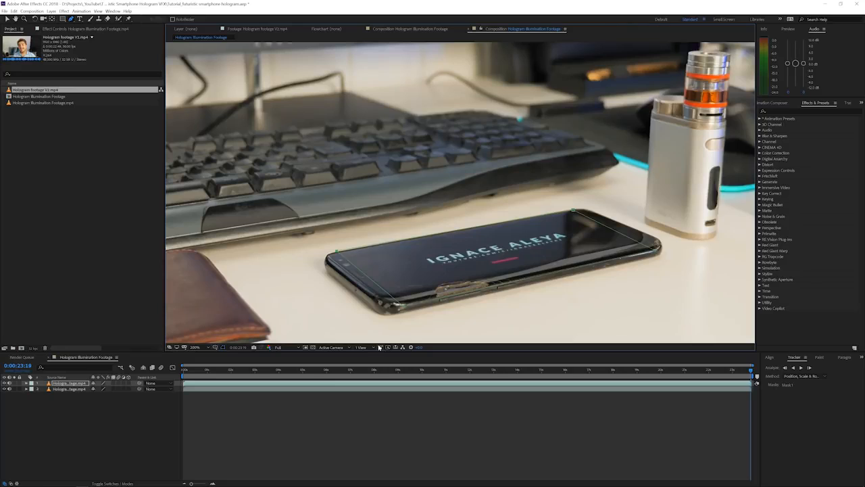
# - Track the phone-screen mask backward by position, scale and rotation, and correct its corner points at 0:00:19:13
pyautogui.click(794, 368)
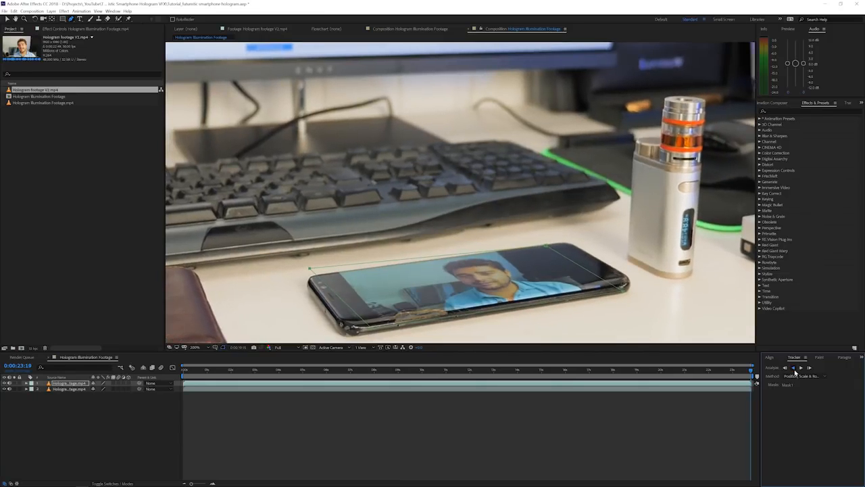
pyautogui.click(794, 368)
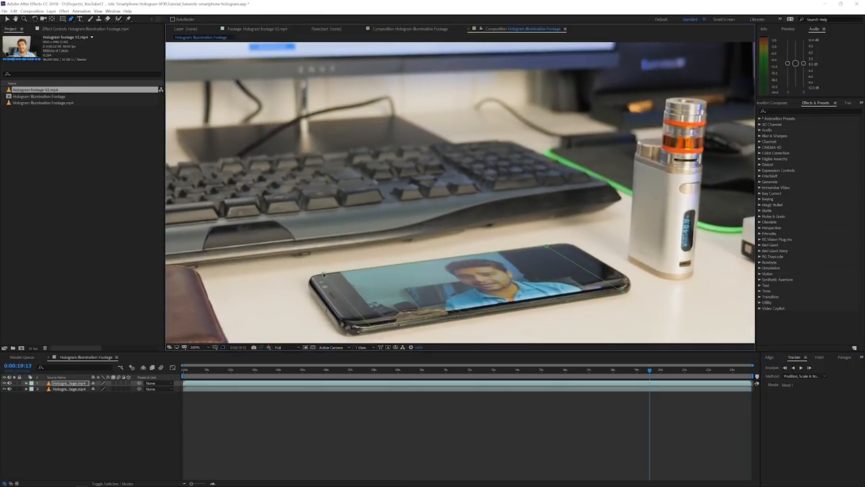
pyautogui.moveTo(624, 294); pyautogui.dragTo(625, 292)
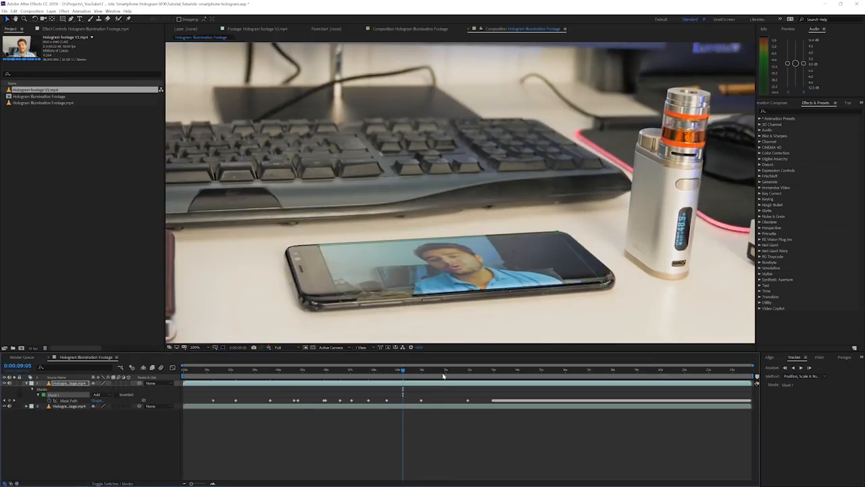
# - Adjust the mask's corner points to fit the phone screen at 0:00:11:00
pyautogui.click(445, 371)
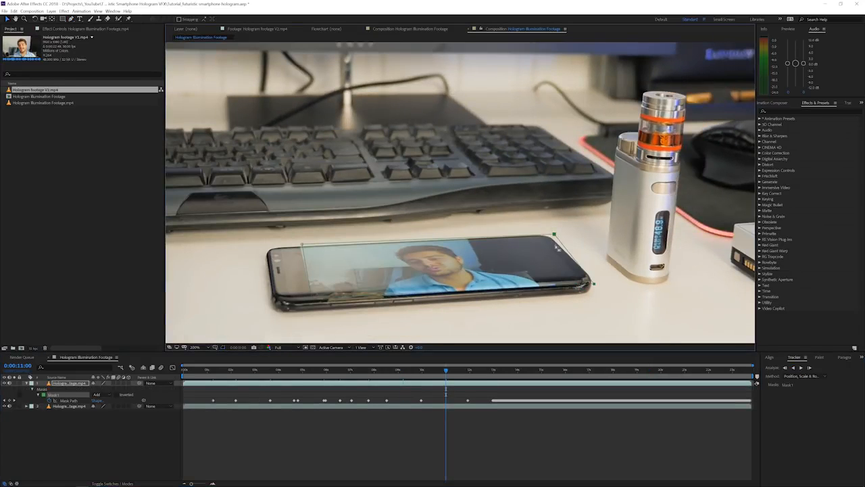
pyautogui.moveTo(593, 283); pyautogui.dragTo(573, 288)
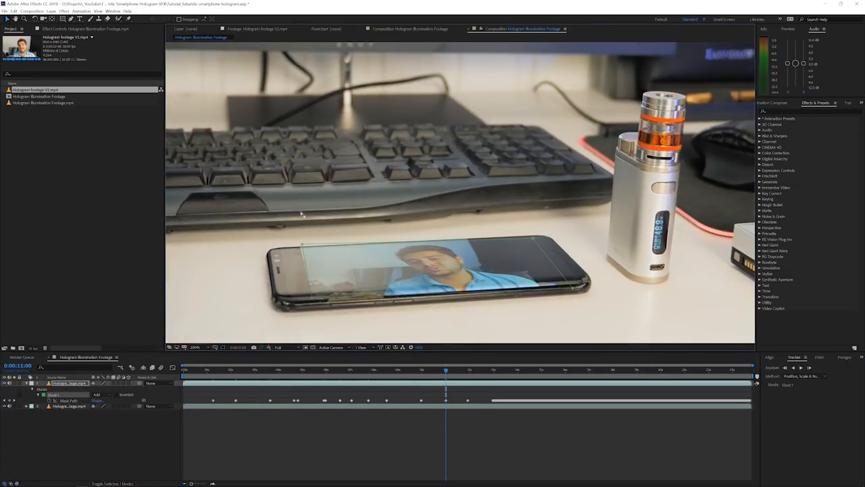
pyautogui.moveTo(310, 299); pyautogui.dragTo(300, 302)
pyautogui.press(',')
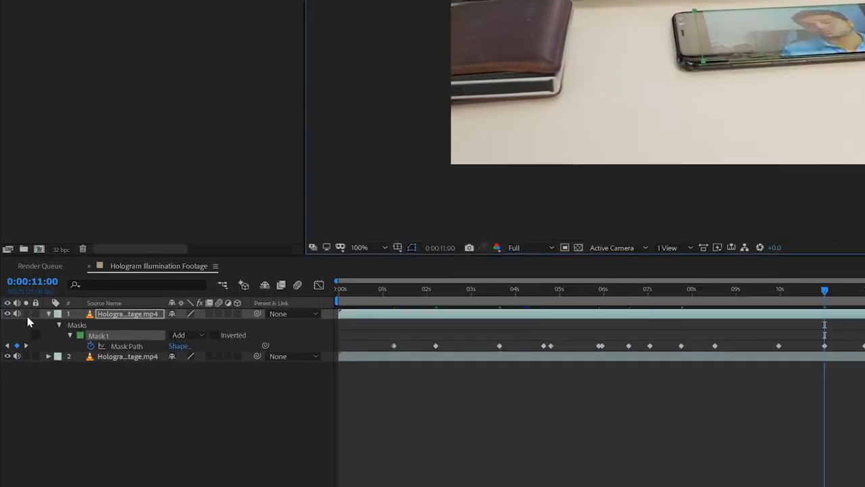
# - Isolate the masked layer, check the mask over the second half of the clip, and show all layers again
pyautogui.click(13, 382)
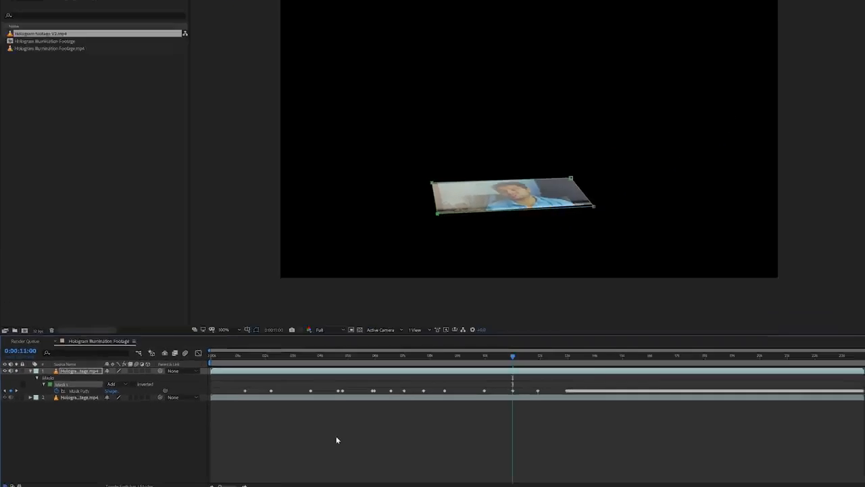
pyautogui.click(337, 440)
pyautogui.moveTo(400, 358); pyautogui.dragTo(647, 367)
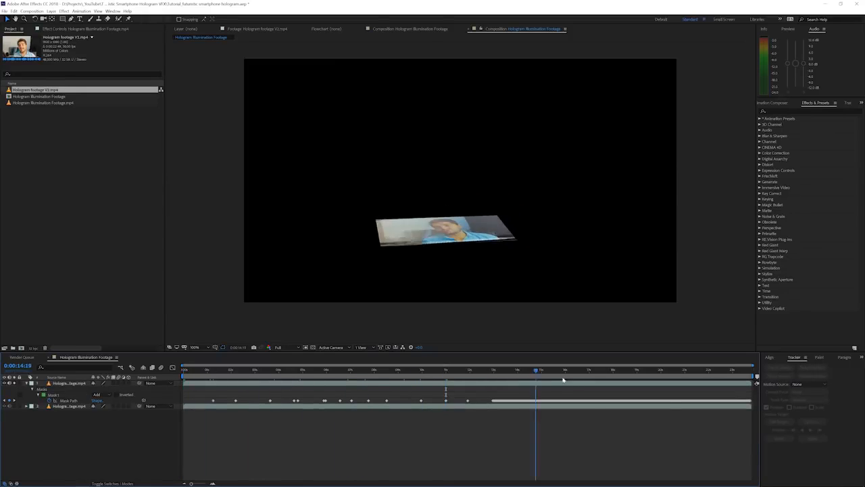
pyautogui.moveTo(563, 381); pyautogui.dragTo(480, 389)
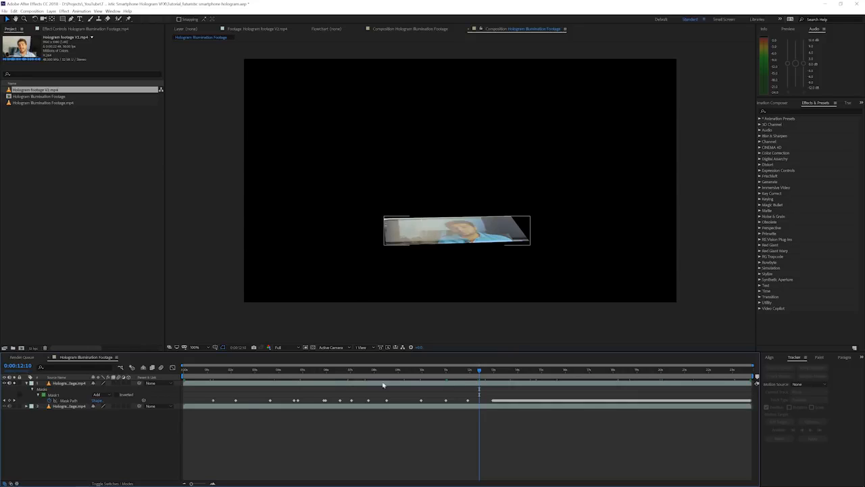
pyautogui.click(63, 384)
pyautogui.click(15, 383)
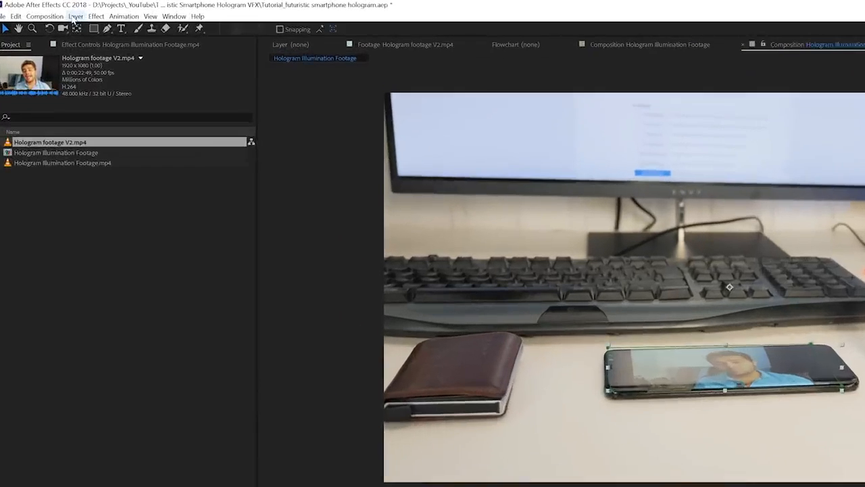
# - Pre-compose the masked layer as "Illumination Screen", moving all attributes into the new composition
pyautogui.click(50, 11)
pyautogui.click(87, 225)
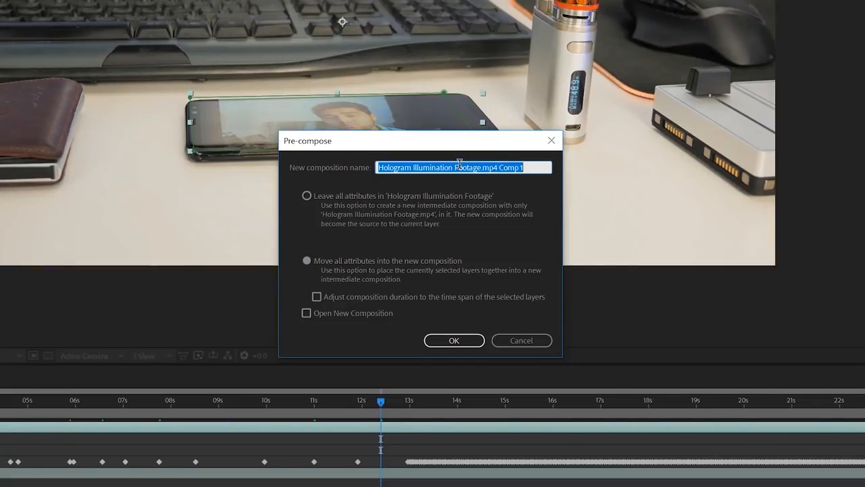
pyautogui.write('Illumi')
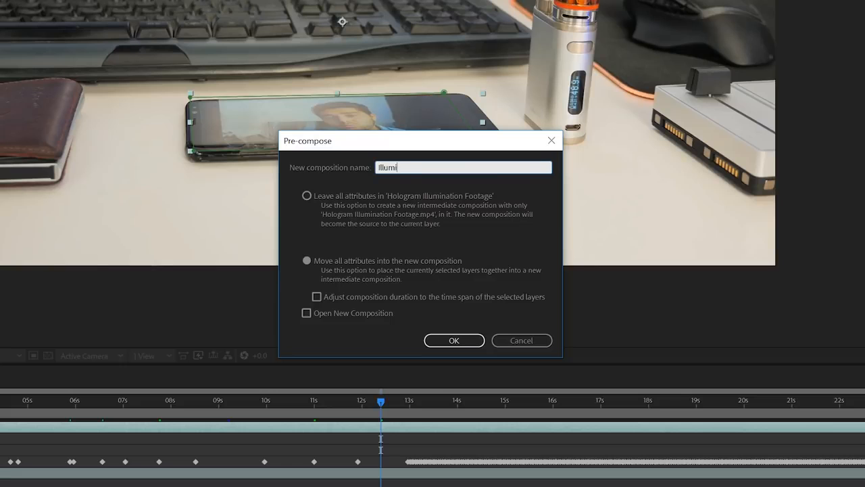
pyautogui.write('nation Screen')
pyautogui.press('Return')
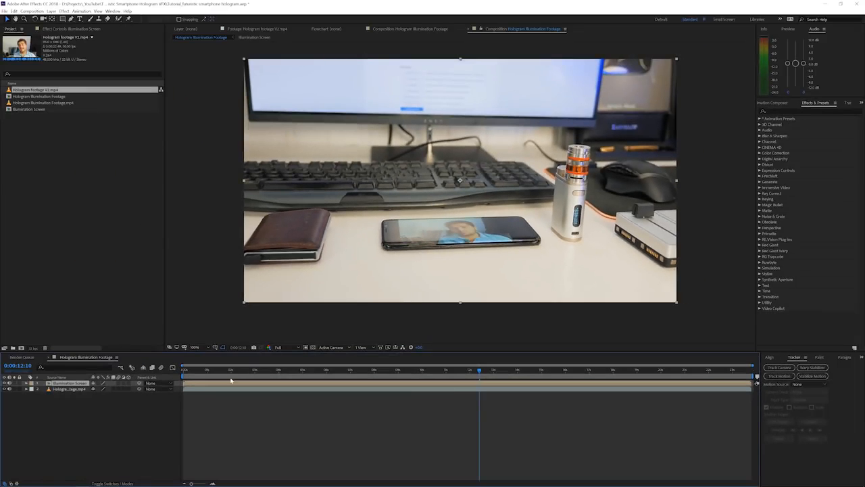
# - Run the 3D Camera Tracker on the full footage layer with Detailed Analysis enabled
pyautogui.press('Home')
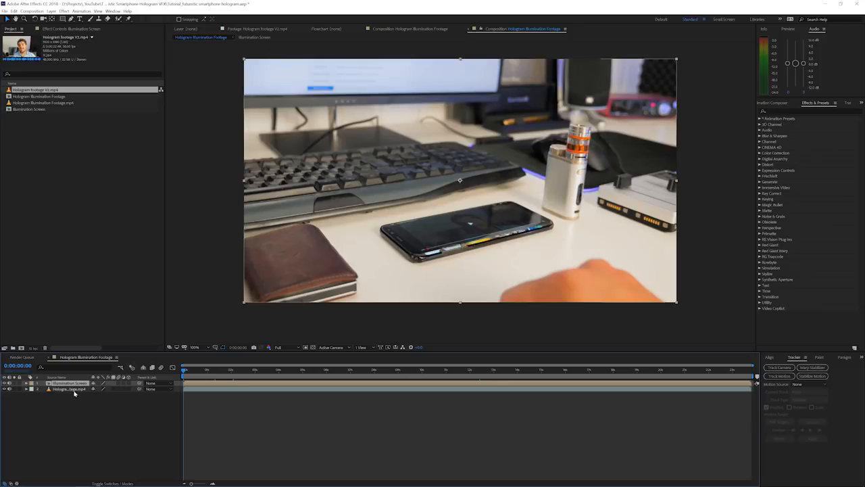
pyautogui.click(75, 390)
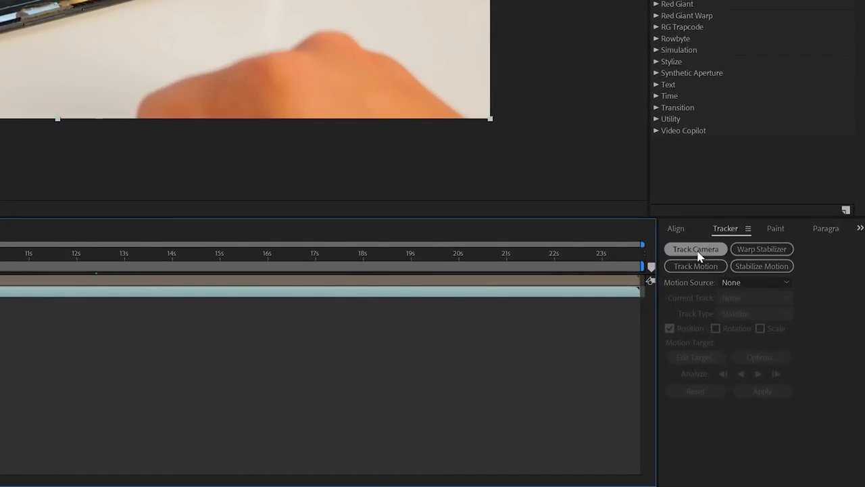
pyautogui.click(697, 251)
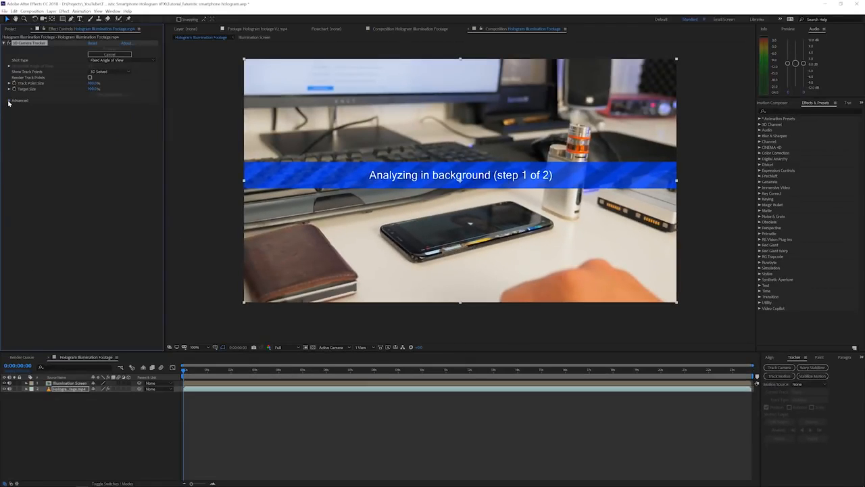
pyautogui.click(8, 101)
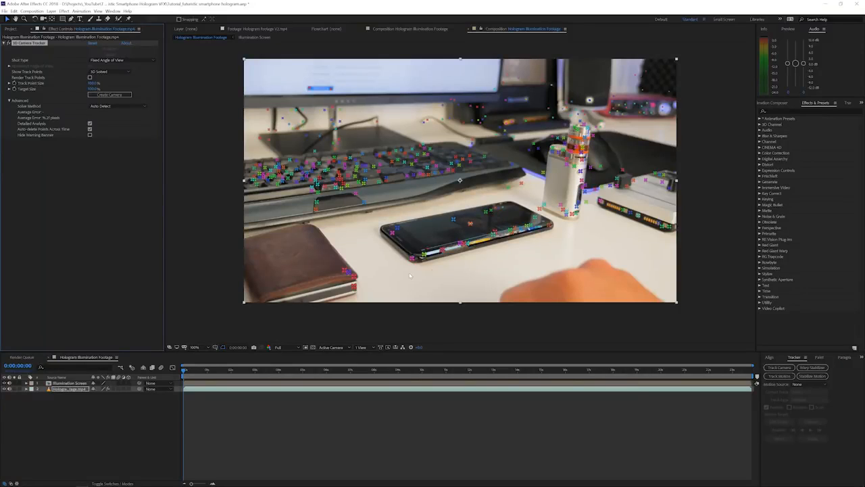
# - Create a null and camera at 0:00:00:15 from the track points on the half of the phone nearest the wallet
pyautogui.moveTo(188, 366)
pyautogui.mouseDown()
pyautogui.moveTo(572, 361)
pyautogui.moveTo(197, 368)
pyautogui.mouseUp()
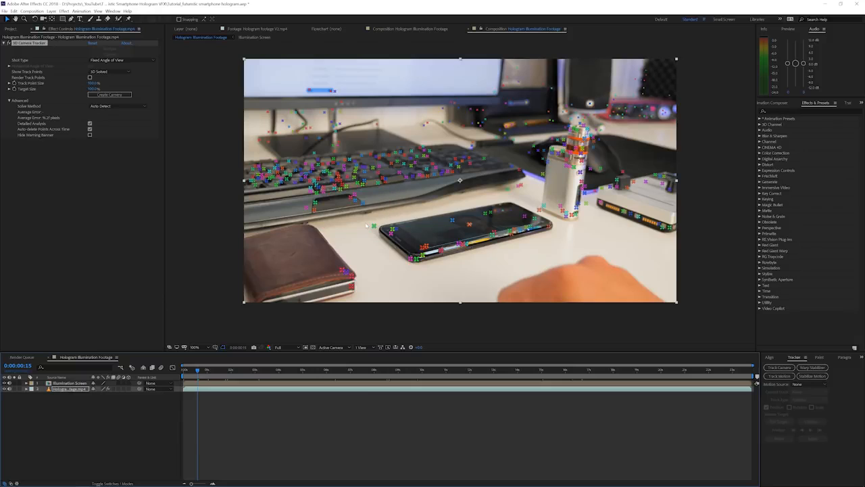
pyautogui.moveTo(360, 267)
pyautogui.mouseDown()
pyautogui.moveTo(388, 278)
pyautogui.moveTo(472, 275)
pyautogui.moveTo(543, 259)
pyautogui.moveTo(563, 238)
pyautogui.moveTo(556, 221)
pyautogui.moveTo(513, 199)
pyautogui.moveTo(438, 206)
pyautogui.mouseUp()
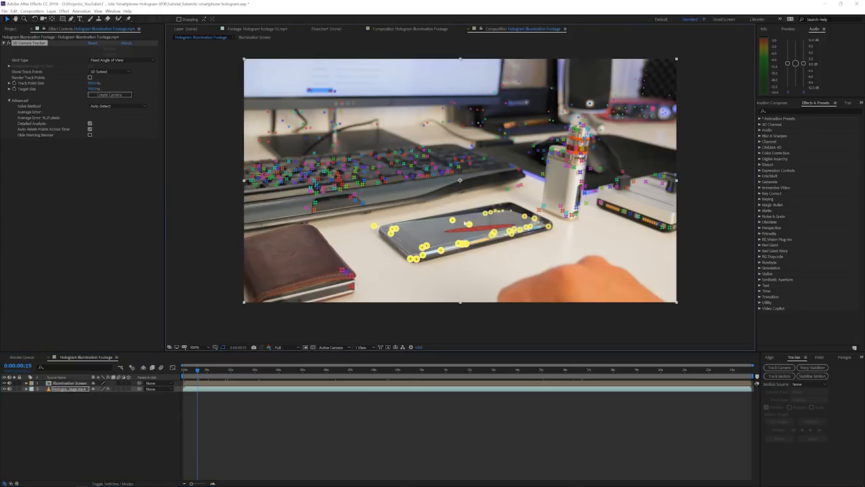
pyautogui.rightClick(444, 223)
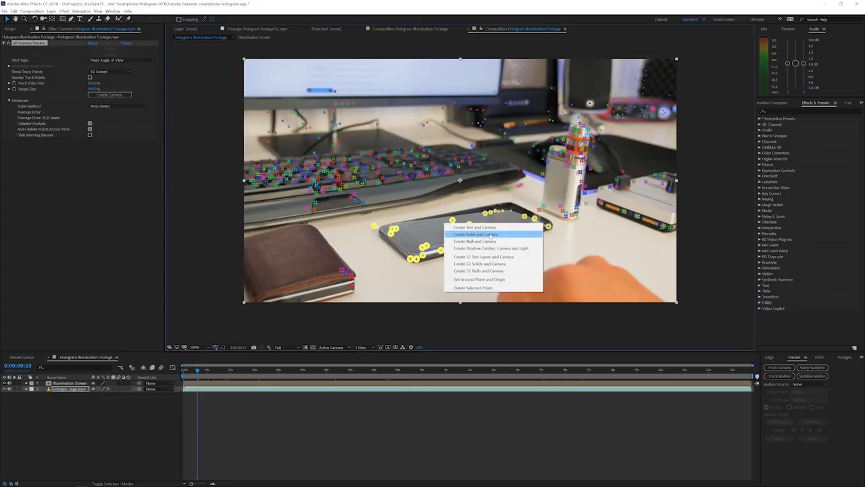
pyautogui.click(361, 253)
pyautogui.moveTo(360, 240)
pyautogui.mouseDown()
pyautogui.moveTo(426, 277)
pyautogui.moveTo(472, 271)
pyautogui.moveTo(478, 230)
pyautogui.moveTo(456, 205)
pyautogui.moveTo(370, 232)
pyautogui.mouseUp()
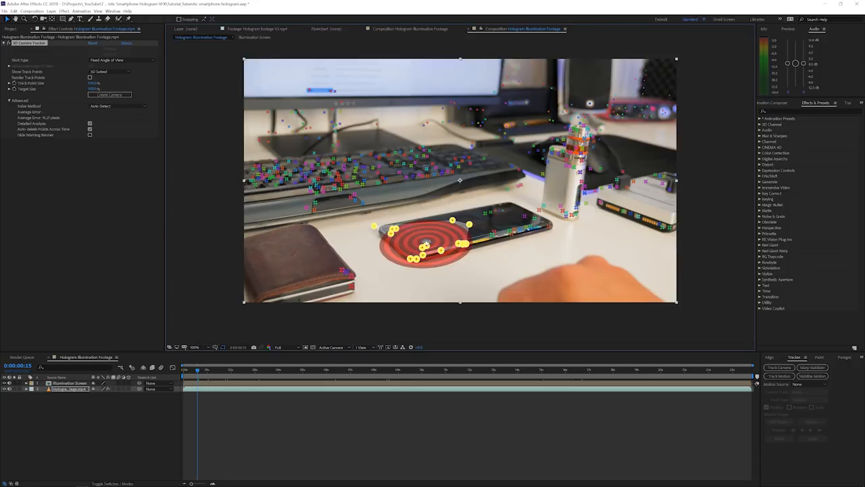
pyautogui.rightClick(438, 244)
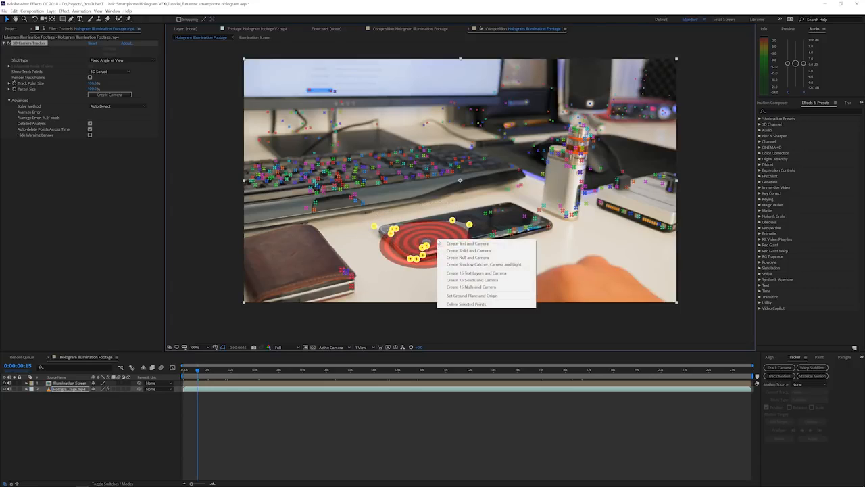
pyautogui.click(468, 257)
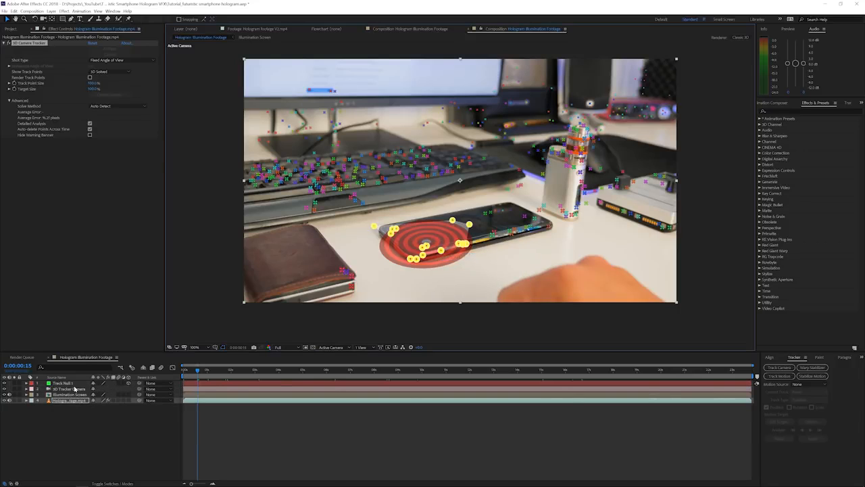
# - Set the blending mode of the Illumination Screen layer to Screen
pyautogui.rightClick(88, 415)
pyautogui.click(27, 414)
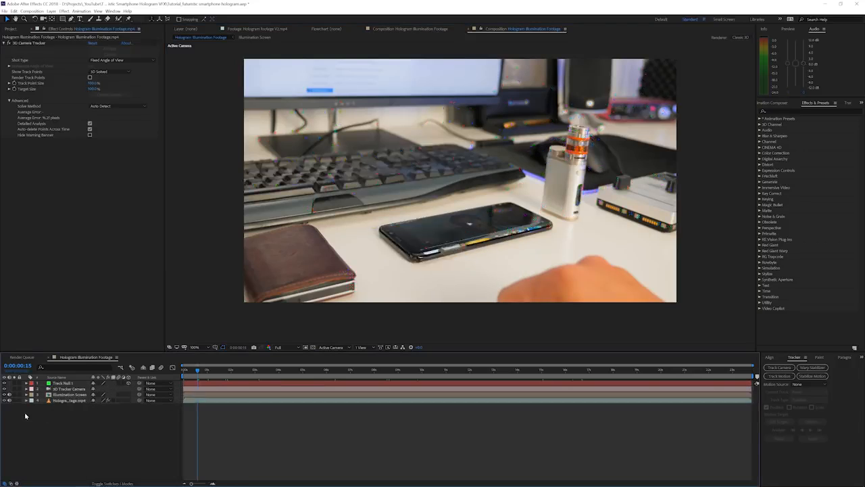
pyautogui.click(66, 395)
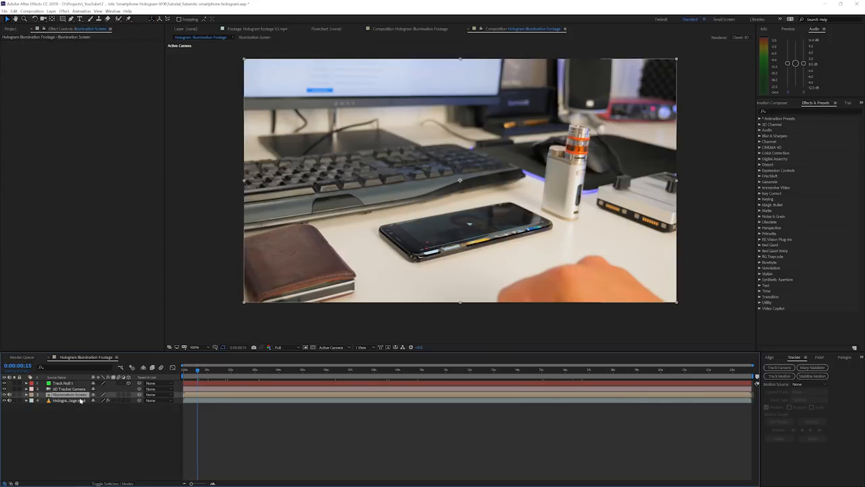
pyautogui.click(108, 483)
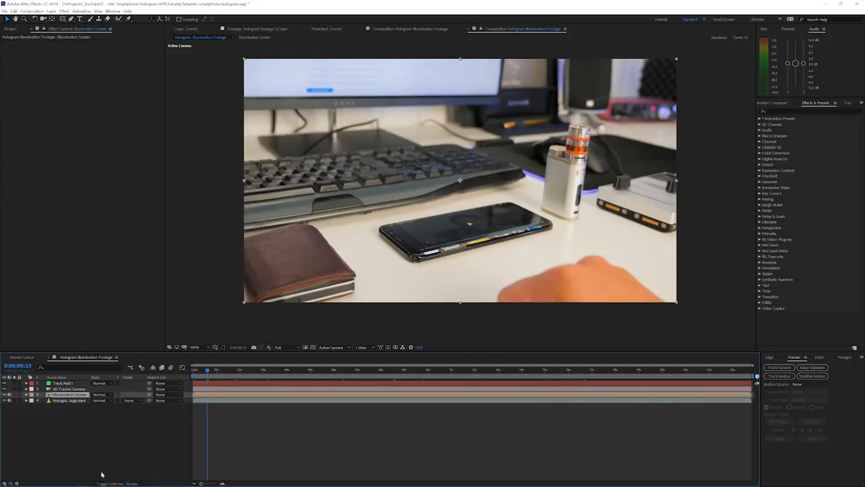
pyautogui.click(100, 397)
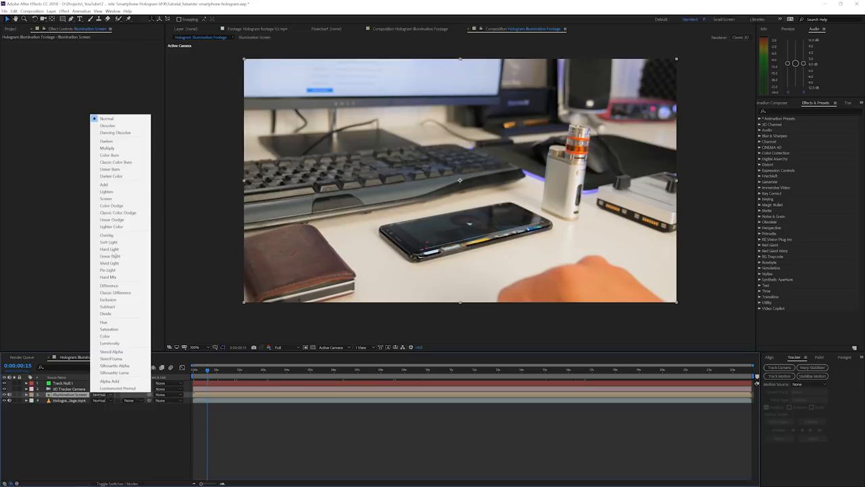
pyautogui.click(120, 201)
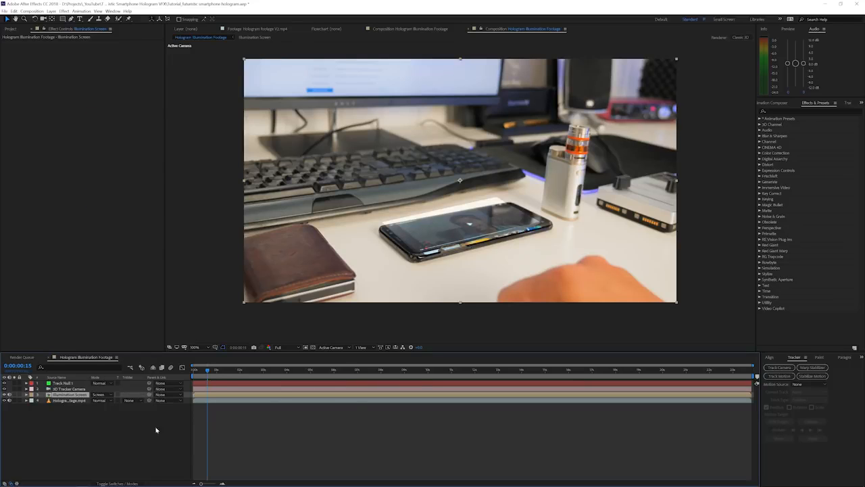
# - Fade in the Illumination Screen layer with opacity keyframes at 0:00:03:14 and 0:00:04:00
pyautogui.moveTo(217, 371); pyautogui.dragTo(239, 384)
pyautogui.press('t')
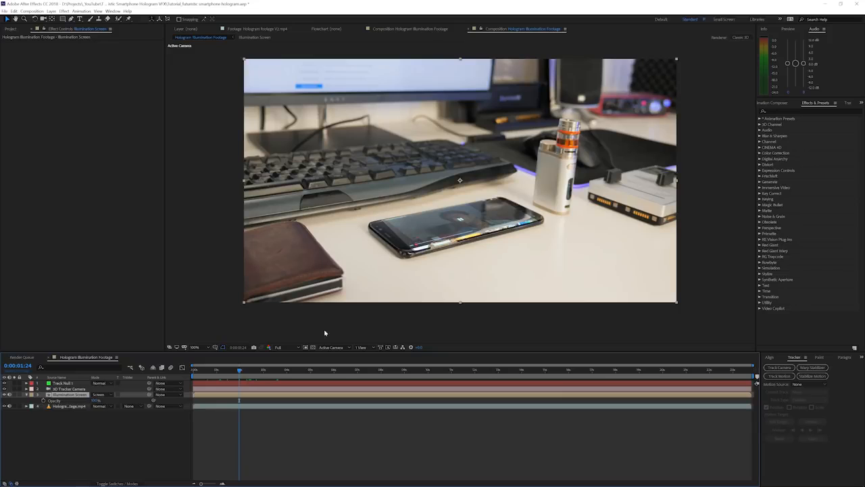
pyautogui.moveTo(240, 371); pyautogui.dragTo(287, 371)
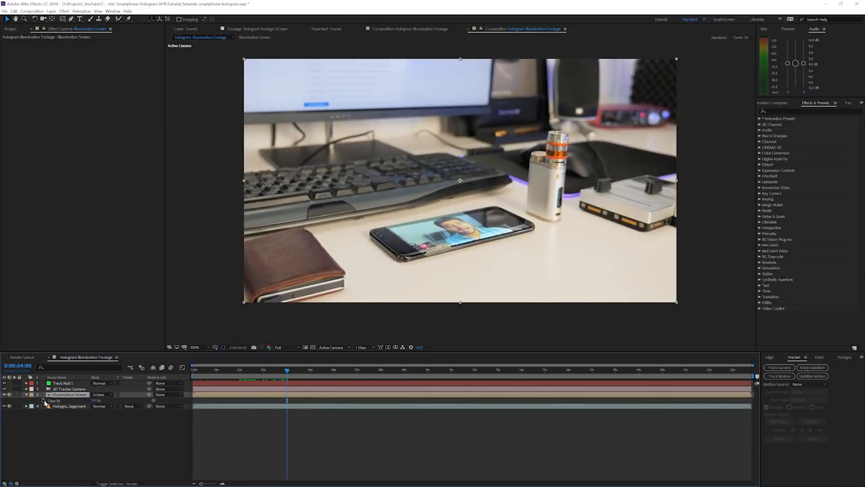
pyautogui.click(45, 402)
pyautogui.hotkey('shift', 'pageup')
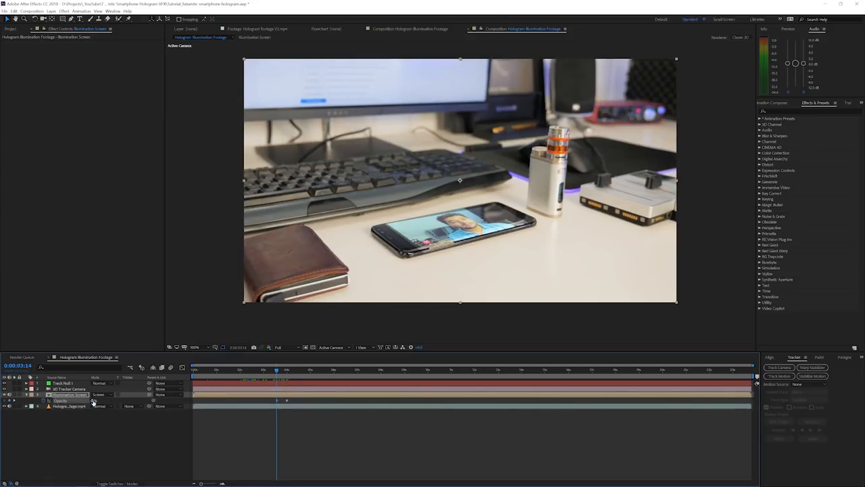
pyautogui.press('u')
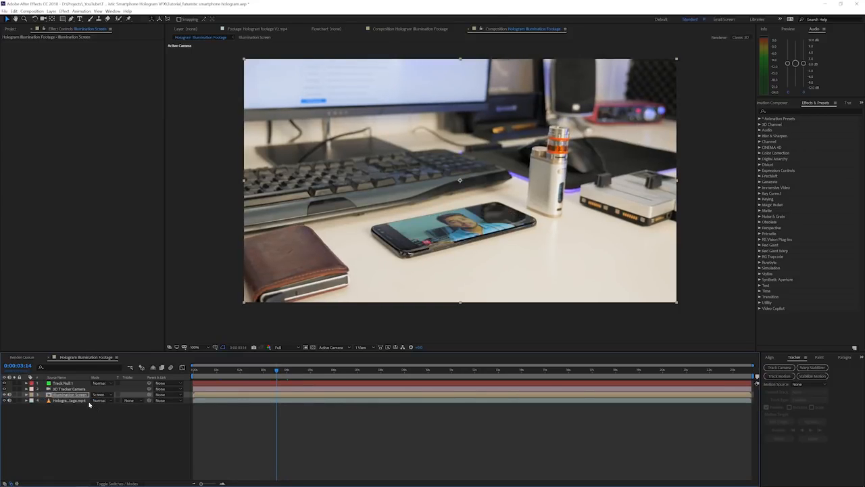
# - Feather the phone mask inside the Illumination Screen composition by 25 pixels and return to the Hologram Illumination Footage composition
pyautogui.doubleClick(78, 395)
pyautogui.click(82, 383)
pyautogui.press('f')
pyautogui.click(106, 395)
pyautogui.write('25')
pyautogui.press('Return')
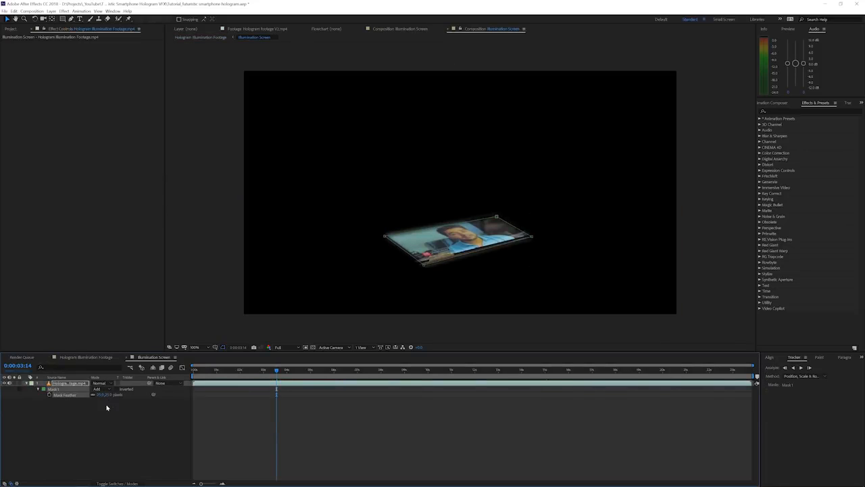
pyautogui.click(107, 427)
pyautogui.click(86, 357)
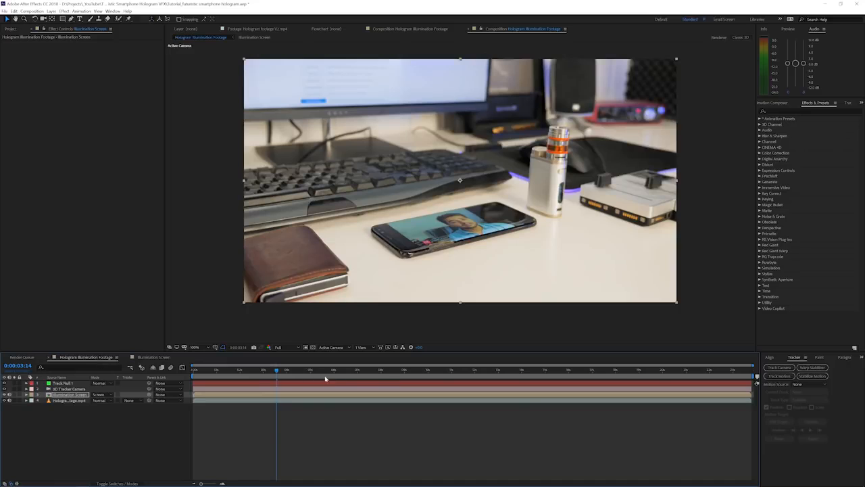
# - Check the feathered screen through the clip, then apply CC Radial Fast Blur to the Illumination Screen layer with Zoom set to Brightest
pyautogui.moveTo(285, 371); pyautogui.dragTo(396, 366)
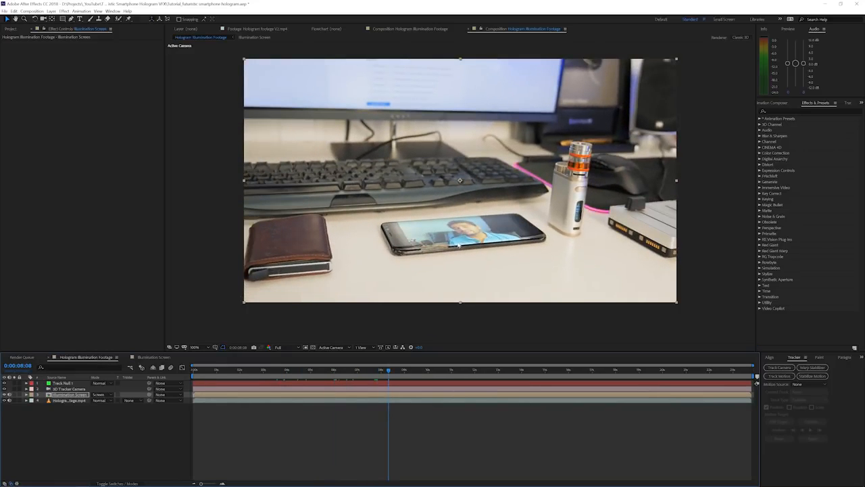
pyautogui.moveTo(295, 378)
pyautogui.mouseDown()
pyautogui.moveTo(225, 376)
pyautogui.moveTo(301, 376)
pyautogui.mouseUp()
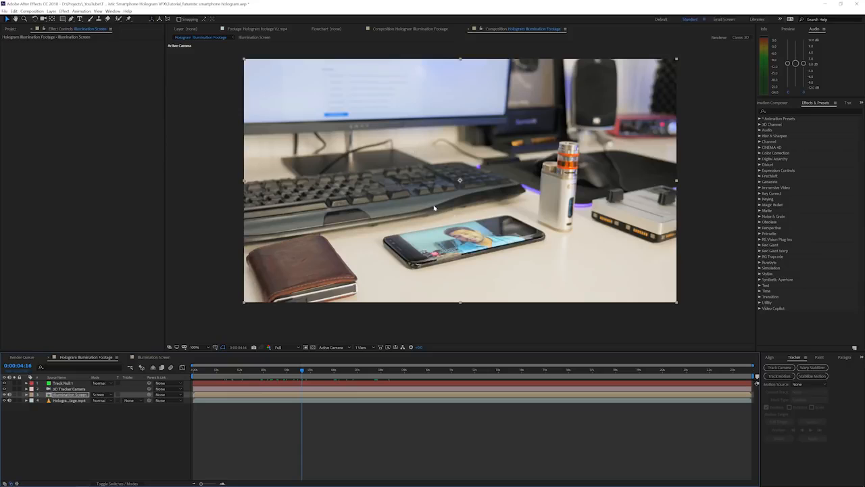
pyautogui.click(64, 11)
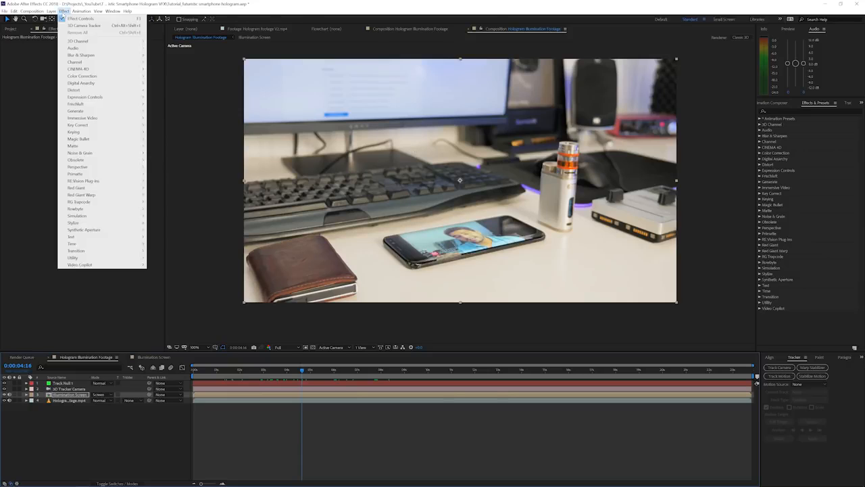
pyautogui.moveTo(92, 56)
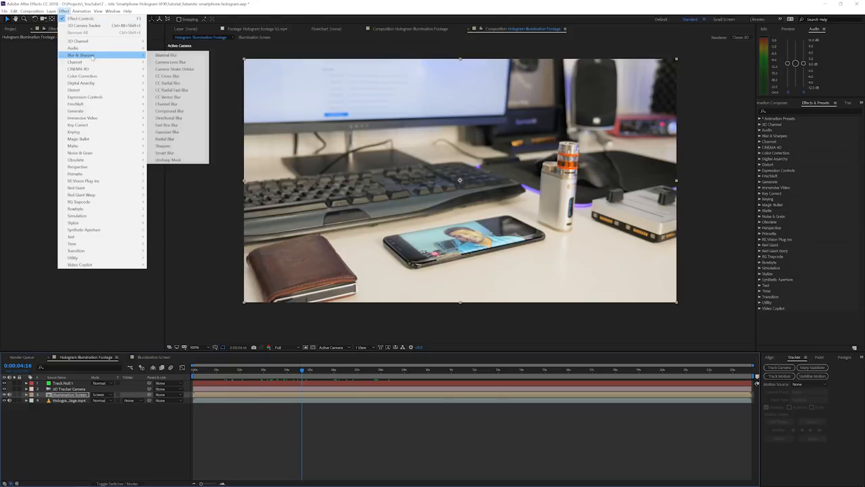
pyautogui.click(175, 90)
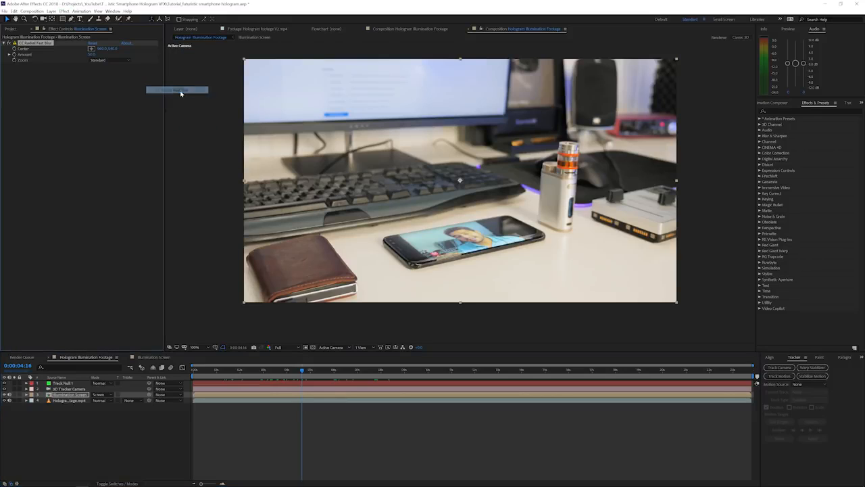
pyautogui.click(101, 60)
pyautogui.click(106, 74)
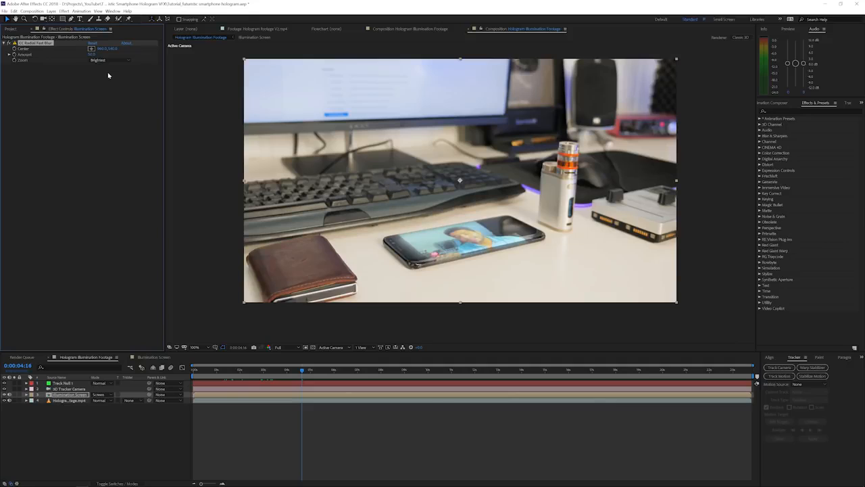
# - Link the blur's Center to the tracked null with the expression thisComp.layer("Track Null 1").toComp([0,0,0])
pyautogui.keyDown('alt'); pyautogui.click(13, 49); pyautogui.keyUp('alt')
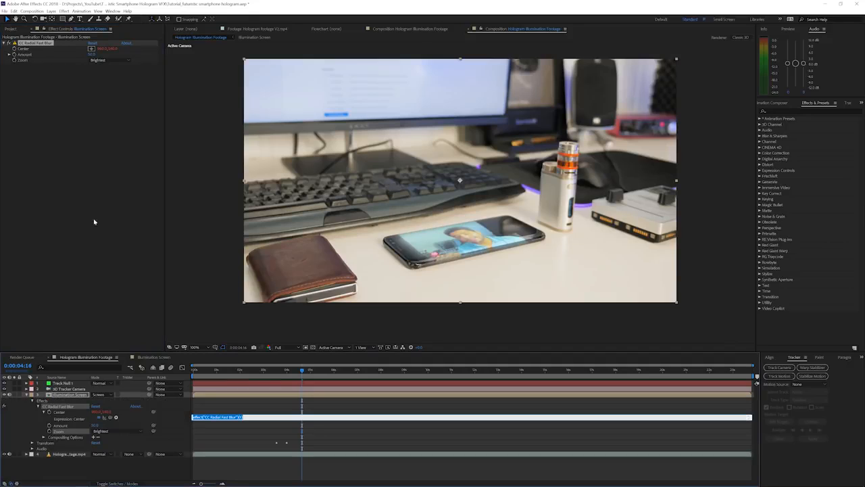
pyautogui.moveTo(112, 419); pyautogui.dragTo(73, 384)
pyautogui.click(267, 405)
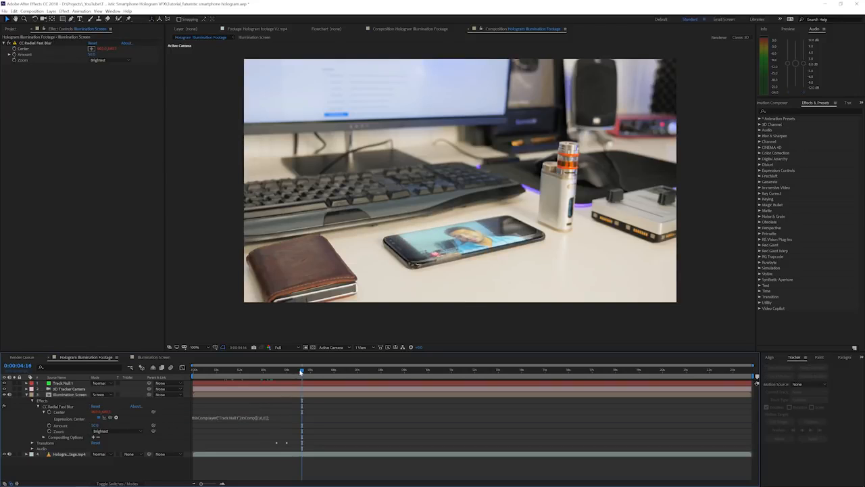
# - Duplicate the Track Null 1 layer and name the copy "Secondary"
pyautogui.click(66, 383)
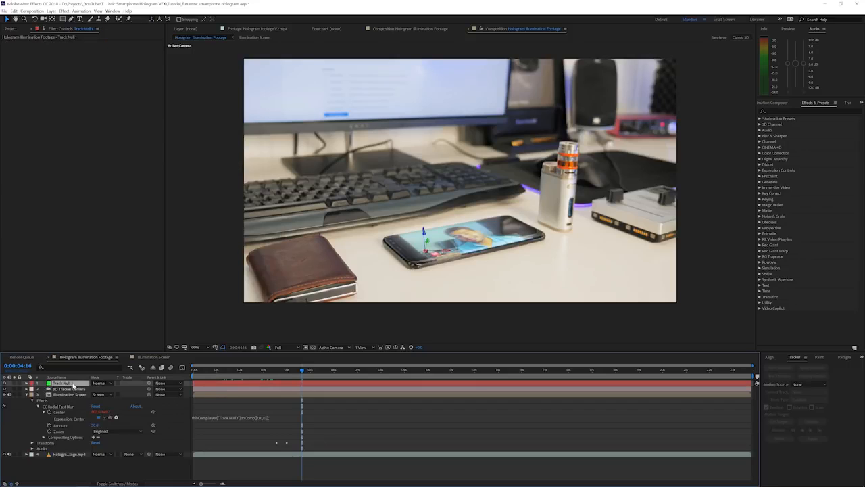
pyautogui.click(14, 10)
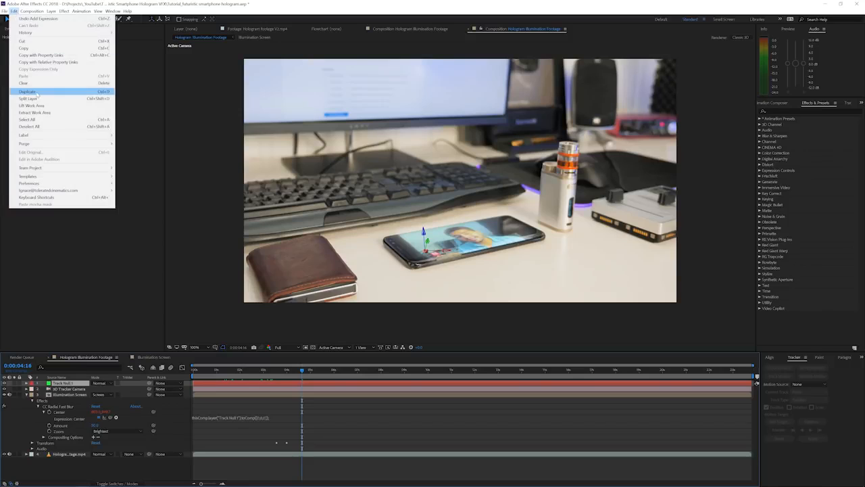
pyautogui.click(27, 94)
pyautogui.press('Return')
pyautogui.write('Secondary')
pyautogui.press('Tab')
# - Move Track Null 1 down below the phone and increase the radial blur amount on the Illumination Screen layer
pyautogui.moveTo(423, 232); pyautogui.dragTo(436, 339)
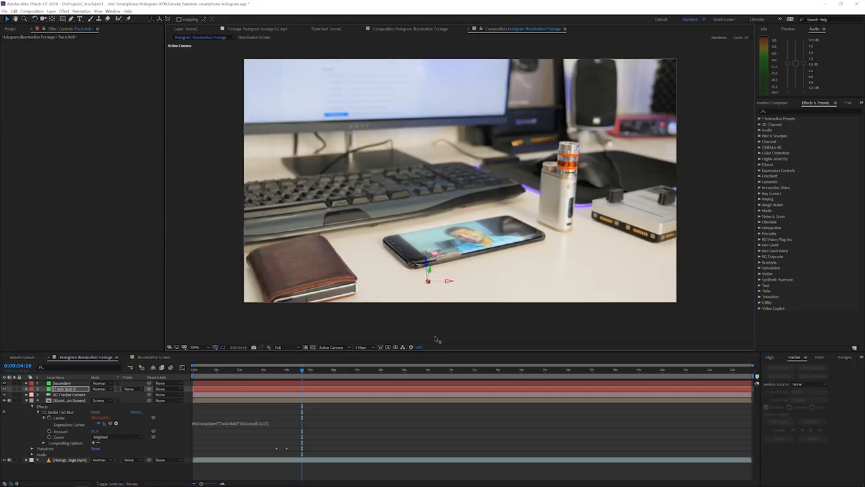
pyautogui.click(48, 417)
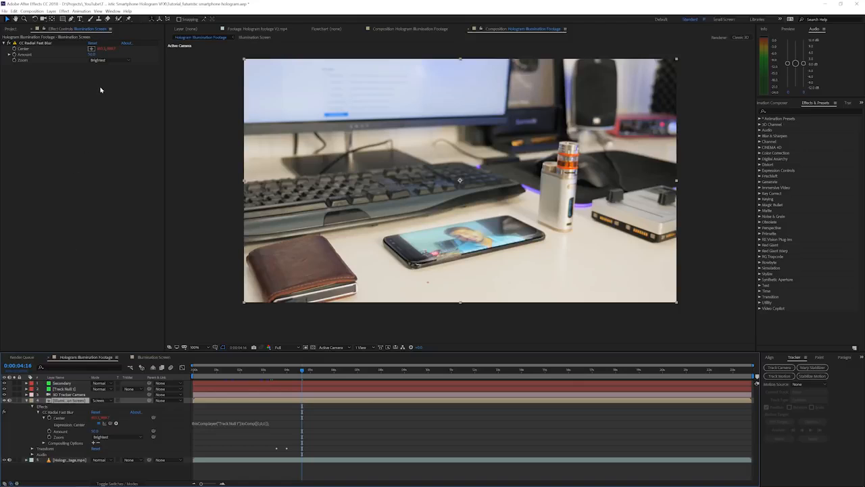
pyautogui.moveTo(92, 54); pyautogui.dragTo(90, 60)
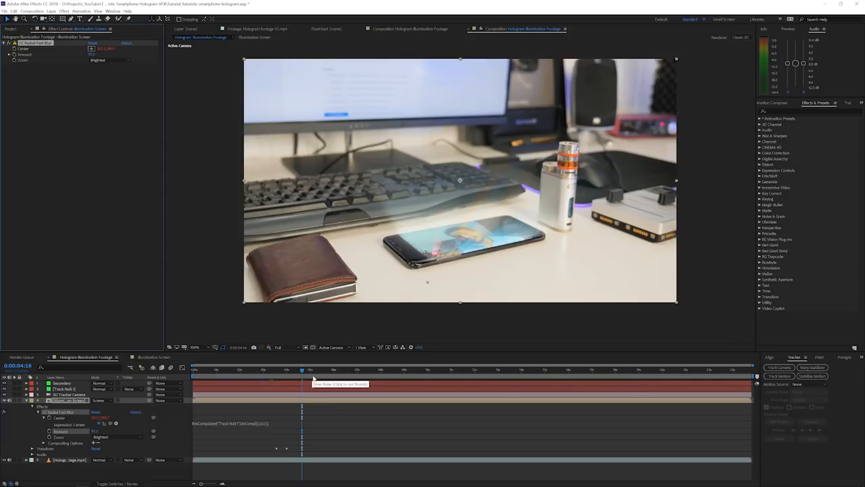
# - Shift Track Null 1 sideways toward the middle of the phone, adjusting its position at 0:00:04:16 and 0:00:14:01
pyautogui.click(63, 388)
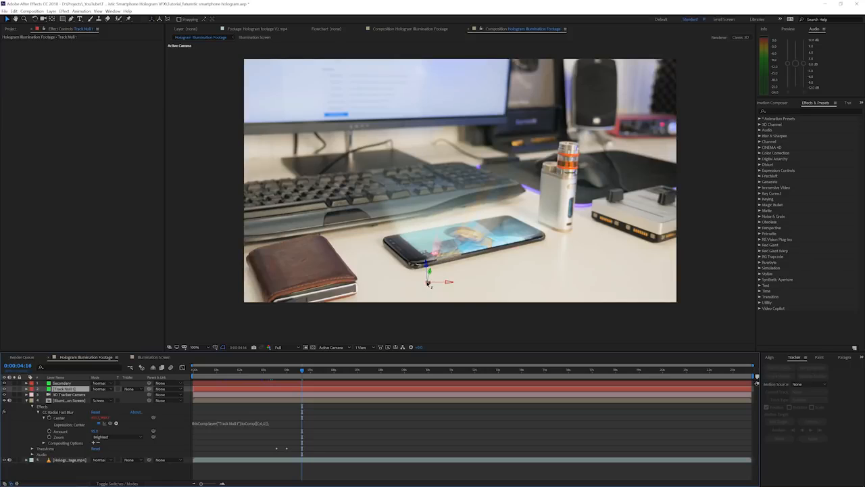
pyautogui.moveTo(427, 281); pyautogui.dragTo(446, 271)
pyautogui.moveTo(300, 376); pyautogui.dragTo(521, 396)
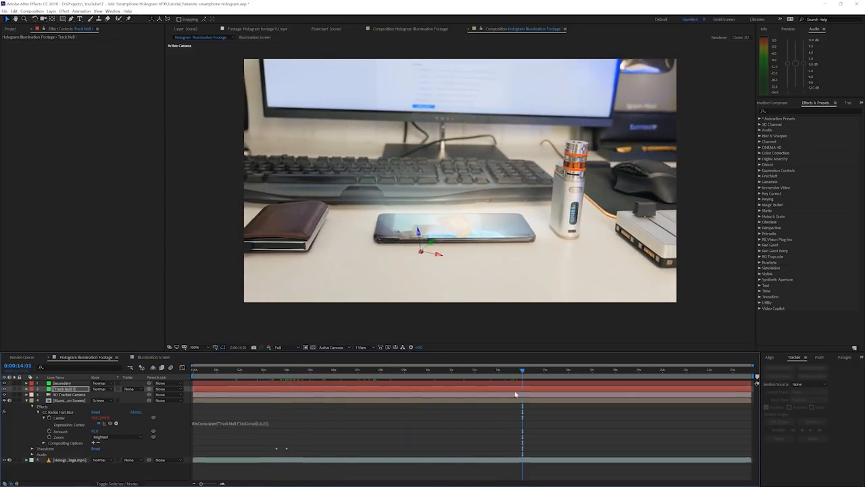
pyautogui.moveTo(438, 251); pyautogui.dragTo(446, 252)
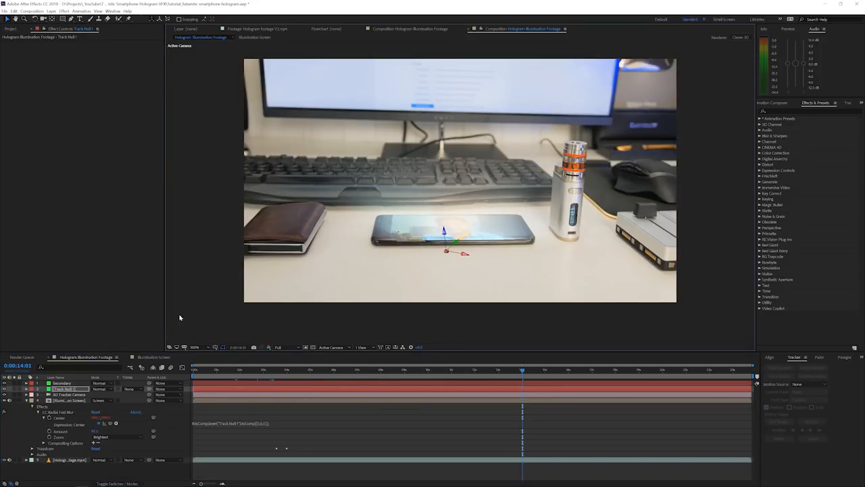
# - Try a stronger radial blur on the Illumination Screen layer, then set its Amount to 90
pyautogui.click(69, 400)
pyautogui.moveTo(91, 54); pyautogui.dragTo(193, 50)
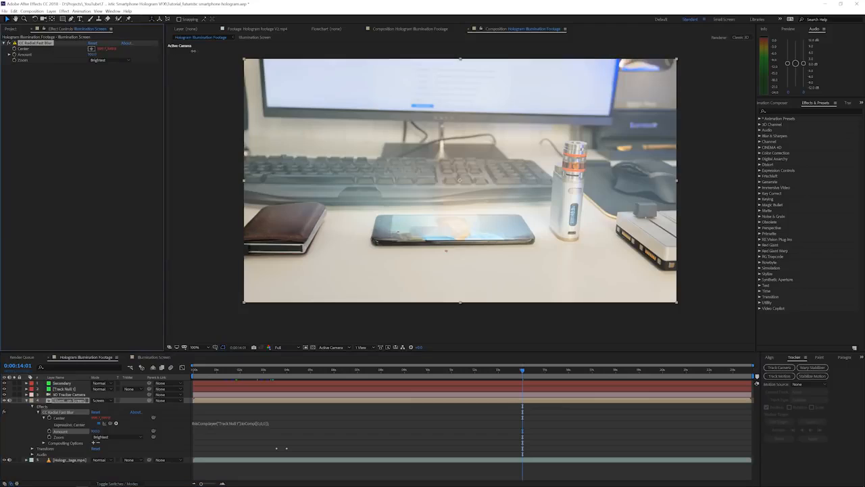
pyautogui.click(93, 54)
pyautogui.write('90')
pyautogui.press('Return')
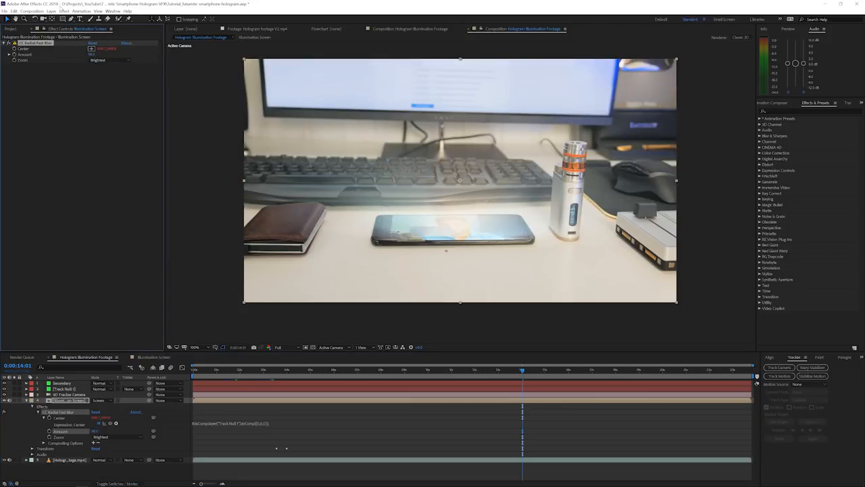
# - Add a Curves effect to the Illumination Screen layer, shape a slight S-curve for more contrast, and check the light at other frames
pyautogui.click(63, 11)
pyautogui.moveTo(95, 77)
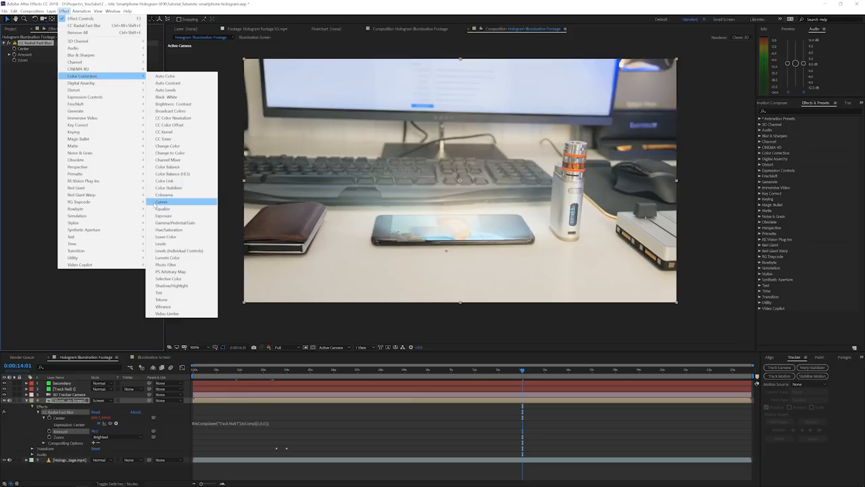
pyautogui.click(182, 201)
pyautogui.moveTo(72, 119); pyautogui.dragTo(45, 156)
pyautogui.click(375, 372)
pyautogui.moveTo(341, 384); pyautogui.dragTo(299, 387)
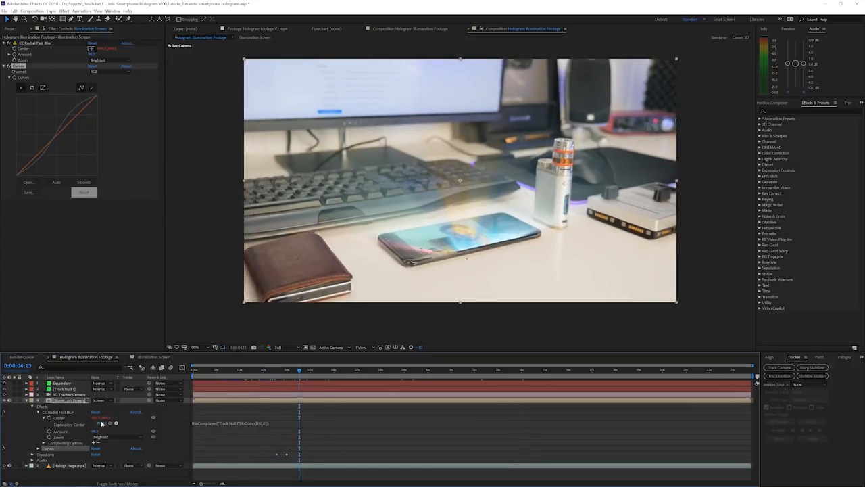
# - Add Hologram footage V2.mp4 from the project as the top layer of the composition and view it at 0:00:02:01
pyautogui.click(72, 401)
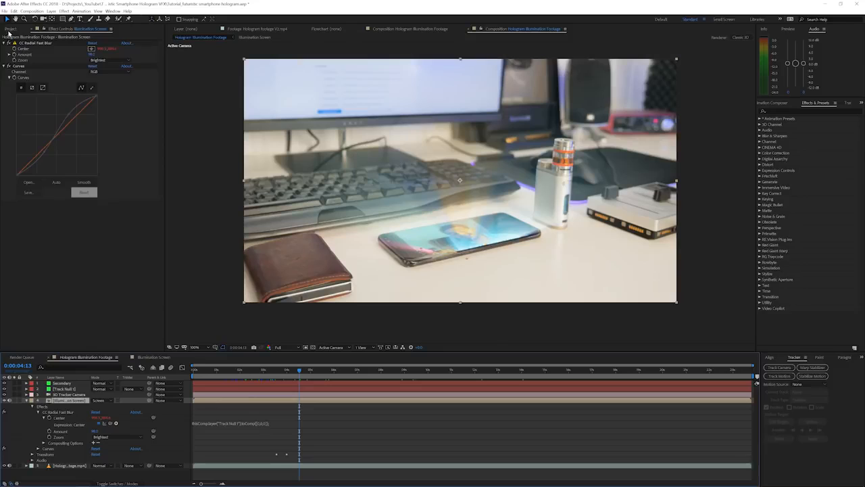
pyautogui.click(10, 29)
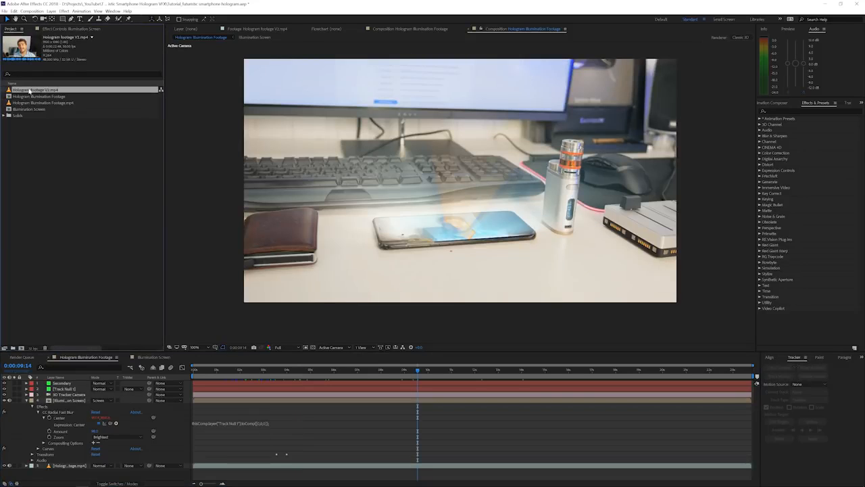
pyautogui.click(61, 385)
pyautogui.moveTo(61, 385); pyautogui.dragTo(61, 382)
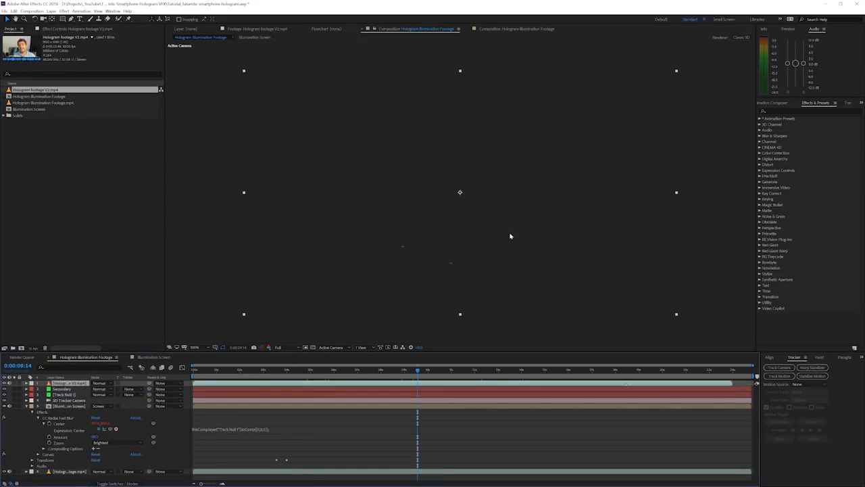
pyautogui.click(246, 369)
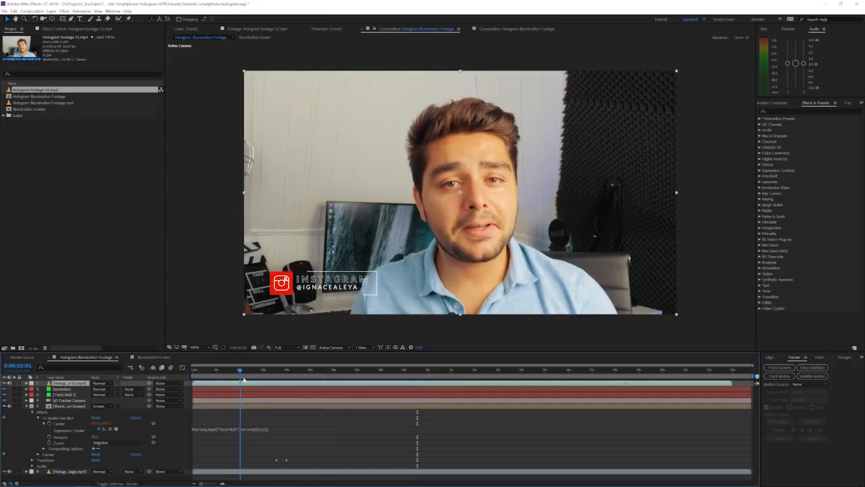
# - Set the Hologram footage V2.mp4 layer's opacity to 50% and scale it down above the phone
pyautogui.press('t')
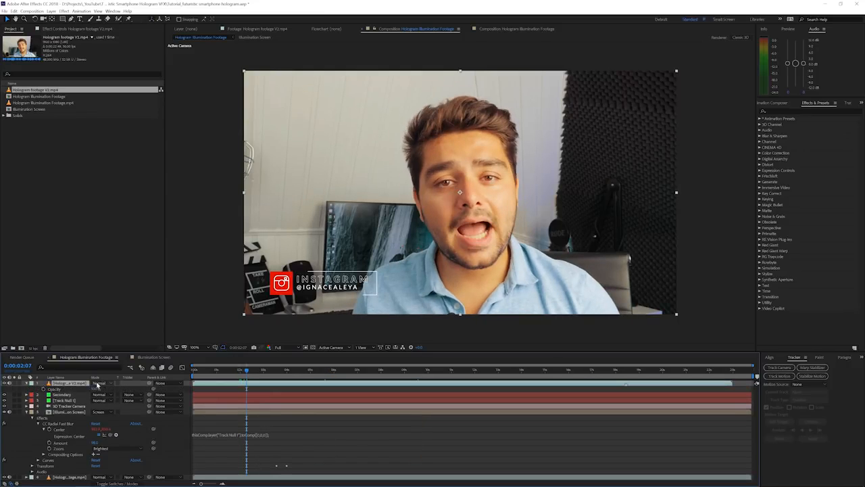
pyautogui.click(96, 390)
pyautogui.write('50')
pyautogui.press('Return')
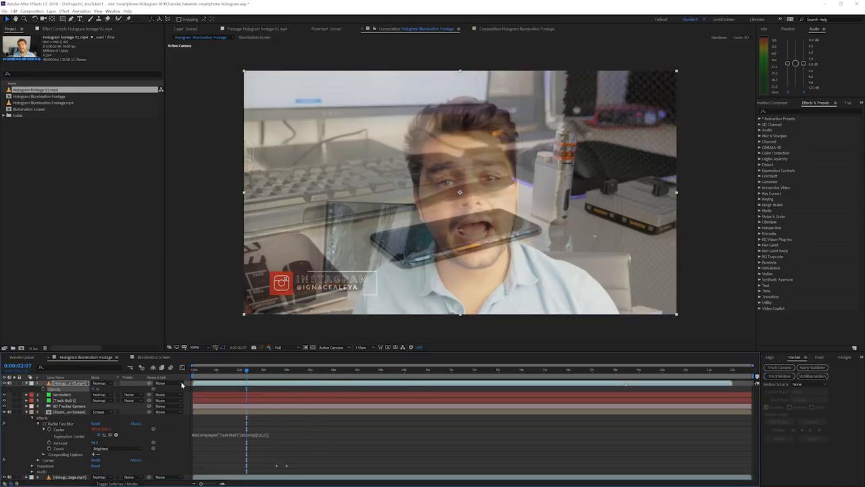
pyautogui.moveTo(245, 317); pyautogui.dragTo(438, 257)
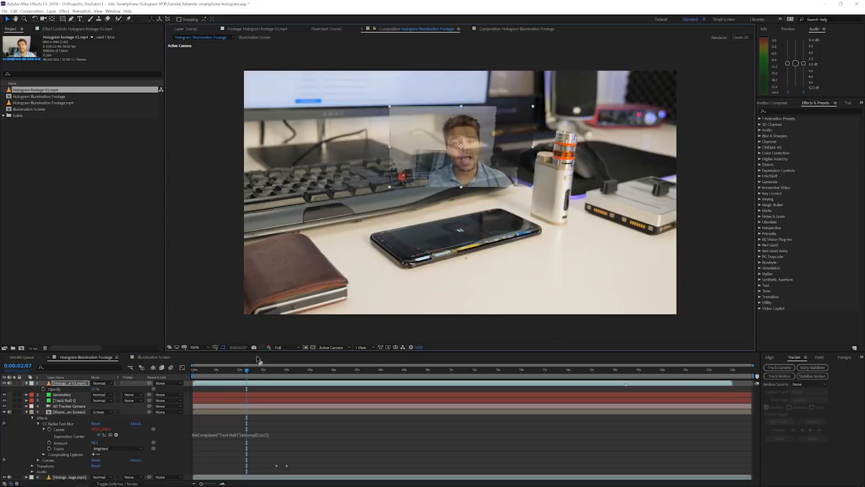
# - Shift the Hologram footage V2.mp4 layer later in time to sync its ending with the phone screen around 0:00:20:04, and check earlier frames
pyautogui.moveTo(252, 376); pyautogui.dragTo(710, 371)
pyautogui.click(661, 374)
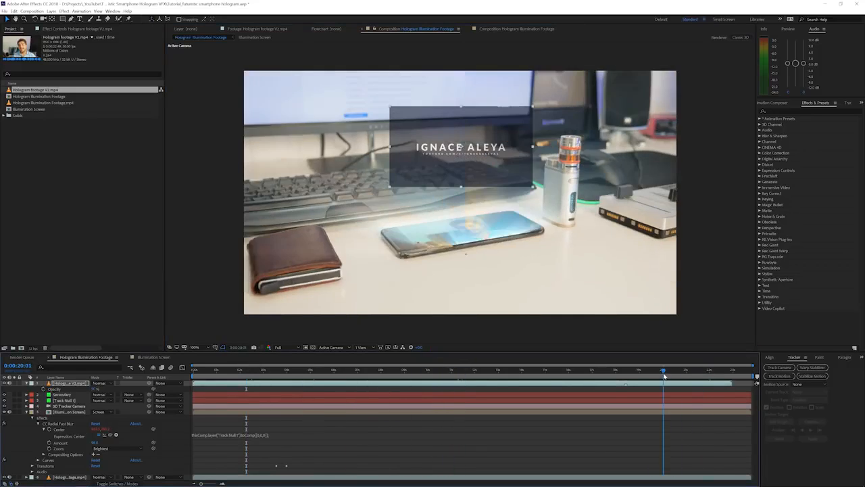
pyautogui.moveTo(661, 375); pyautogui.dragTo(665, 375)
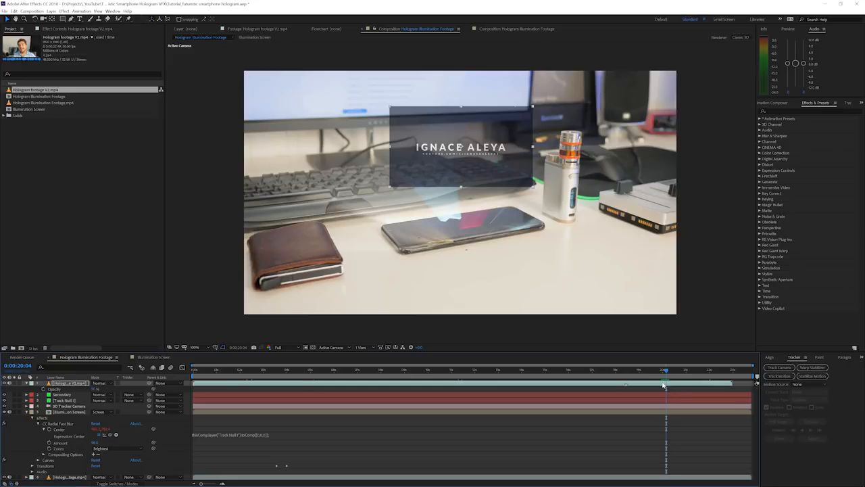
pyautogui.moveTo(568, 382); pyautogui.dragTo(605, 384)
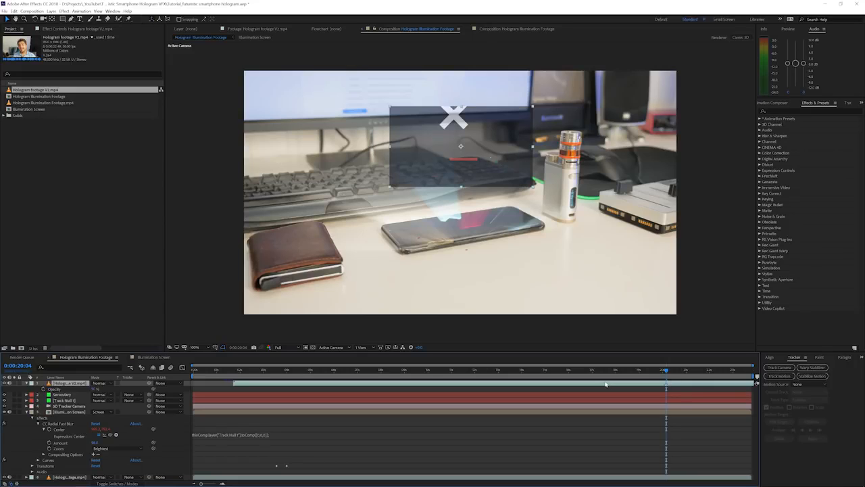
pyautogui.press('pageup')
pyautogui.press('pagedown')
pyautogui.press('pageup')
pyautogui.click(240, 370)
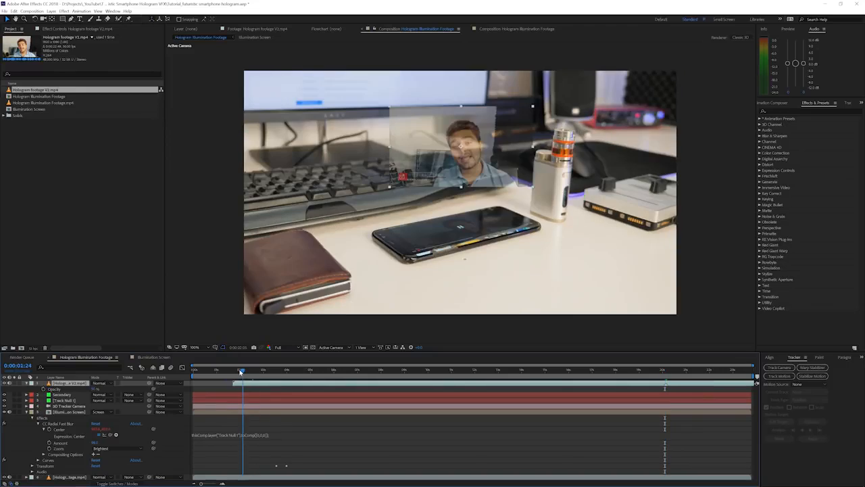
pyautogui.moveTo(238, 371); pyautogui.dragTo(380, 377)
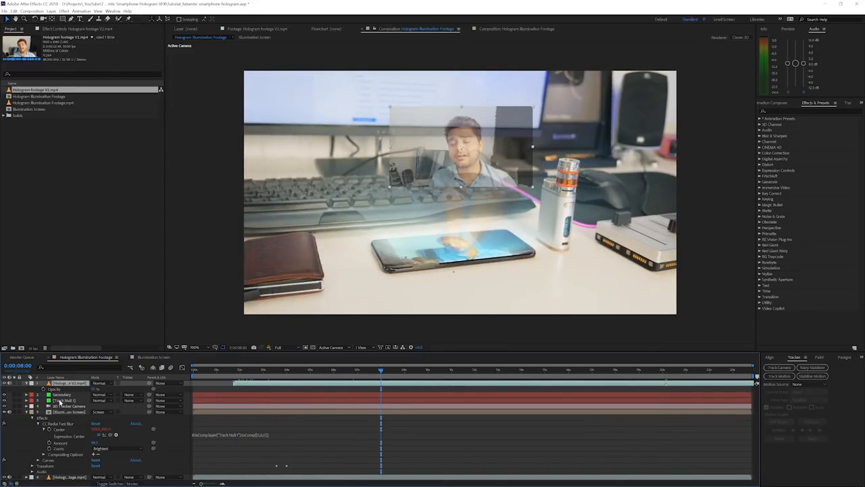
# - Make the Hologram footage V2.mp4 layer 3D and paste the Secondary null's Position onto it at 0:00:08:00
pyautogui.click(59, 395)
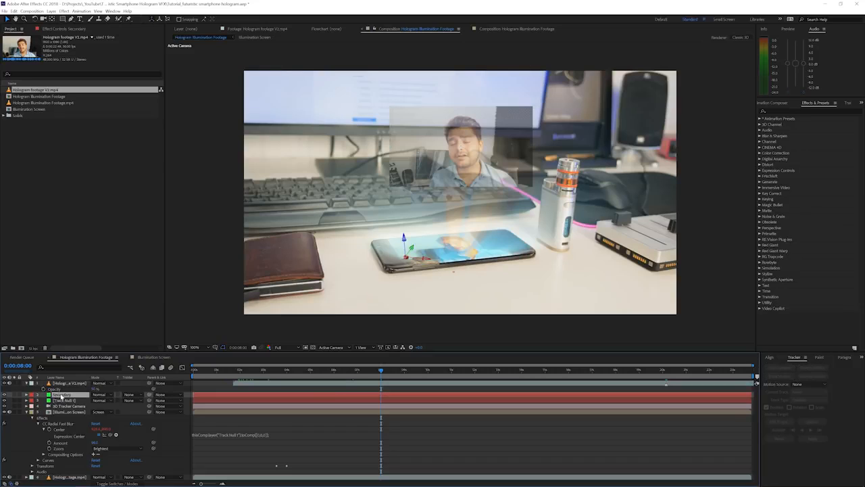
pyautogui.press('p')
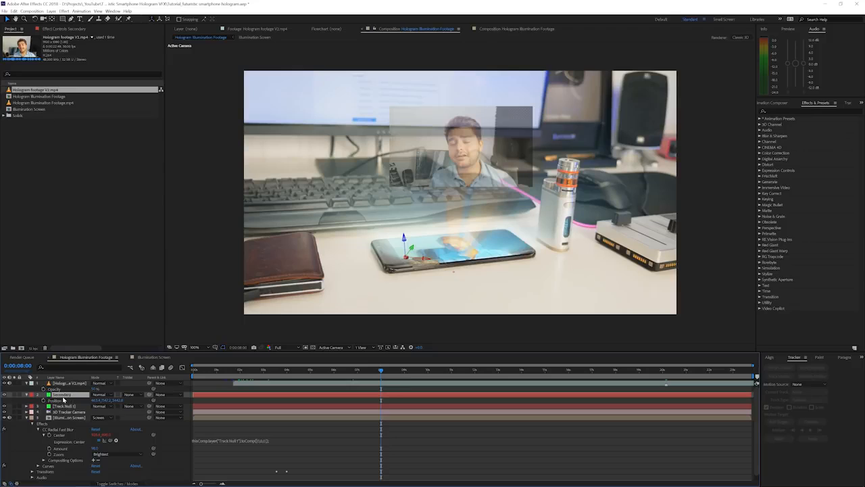
pyautogui.click(119, 483)
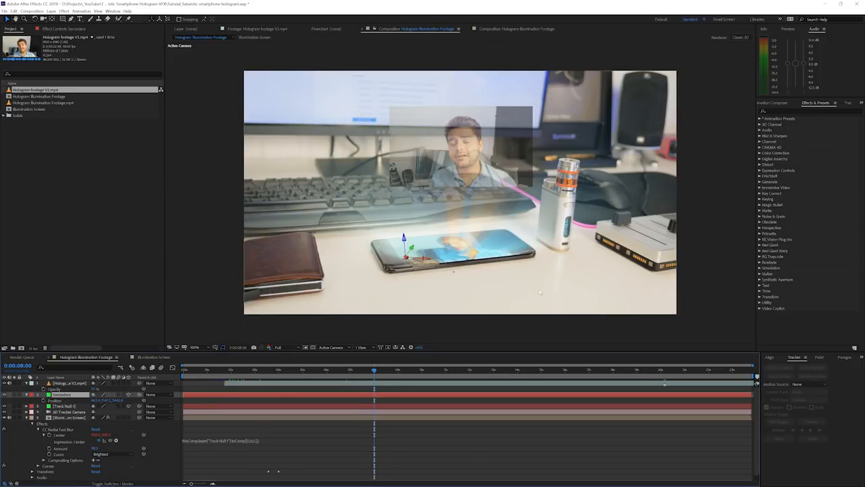
pyautogui.moveTo(110, 443); pyautogui.dragTo(57, 403)
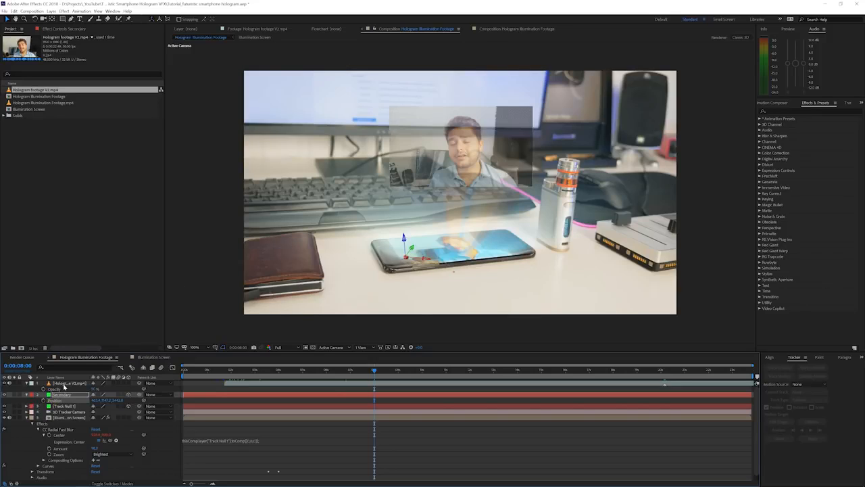
pyautogui.click(66, 383)
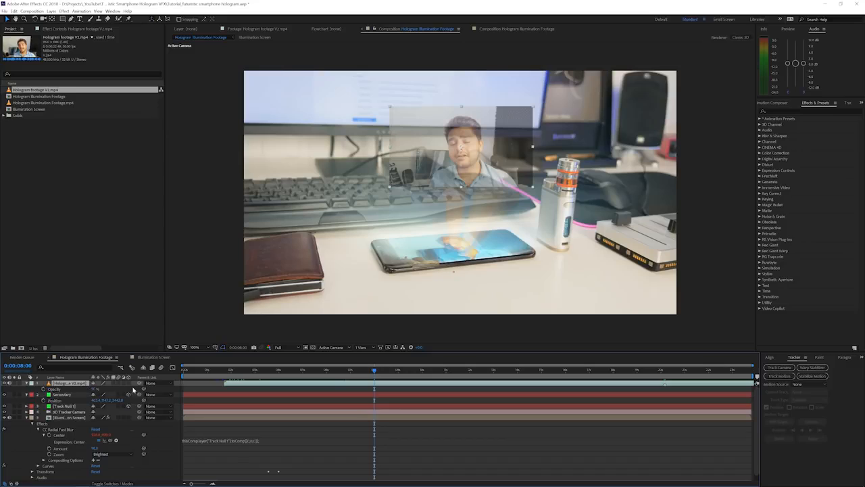
pyautogui.click(129, 383)
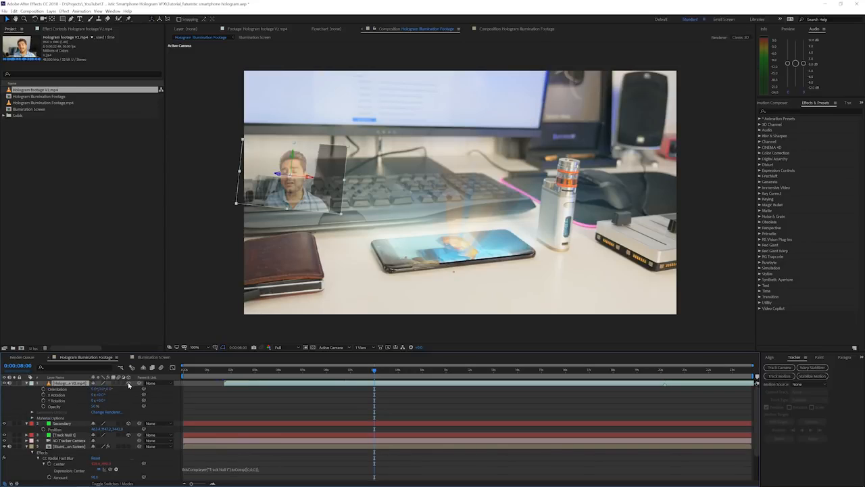
pyautogui.press('p')
pyautogui.click(58, 388)
pyautogui.hotkey('ctrl', 'v')
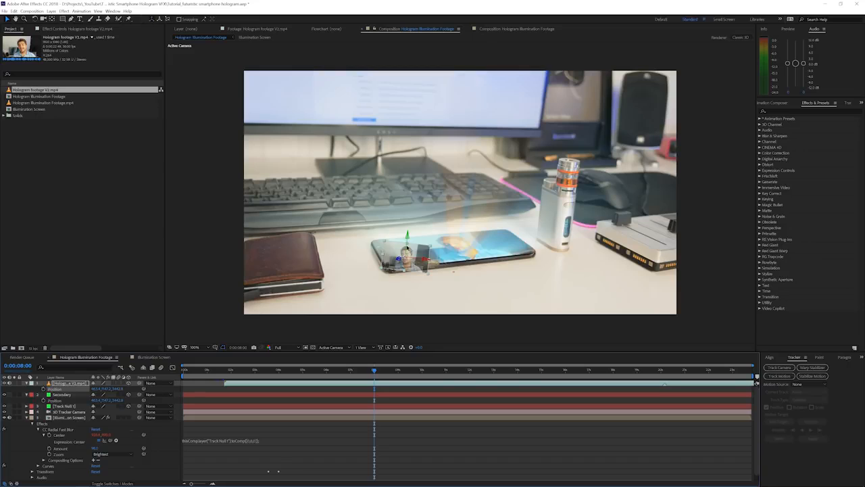
# - Move the hologram footage over the middle of the phone, enlarge it, and rotate it to line up with the phone
pyautogui.press('w')
pyautogui.moveTo(408, 238); pyautogui.dragTo(474, 214)
pyautogui.press('v')
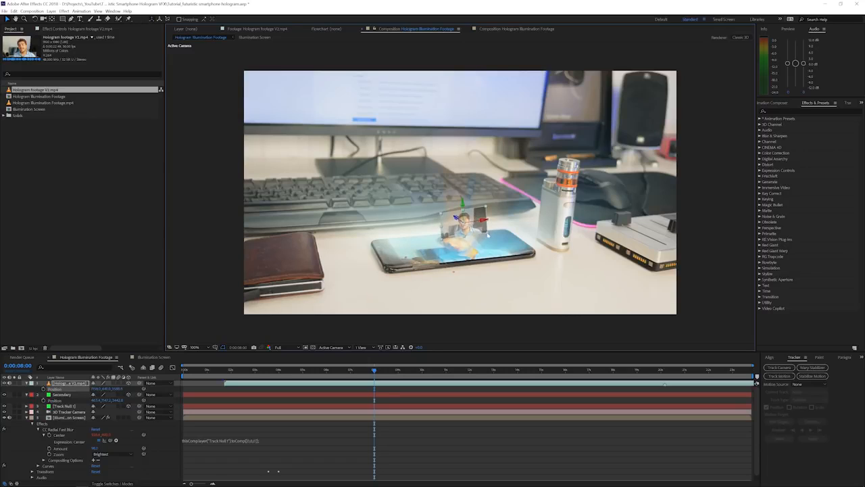
pyautogui.press('w')
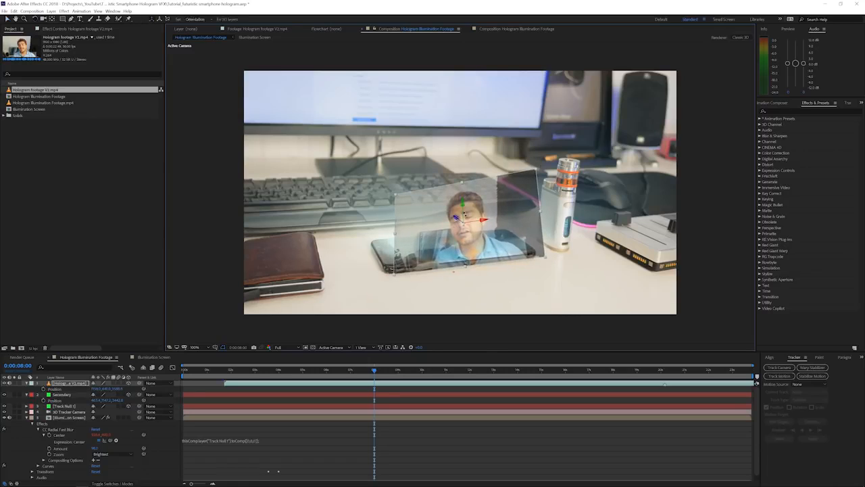
pyautogui.moveTo(473, 223)
pyautogui.mouseDown()
pyautogui.moveTo(462, 227)
pyautogui.moveTo(483, 224)
pyautogui.moveTo(482, 233)
pyautogui.moveTo(468, 229)
pyautogui.mouseUp()
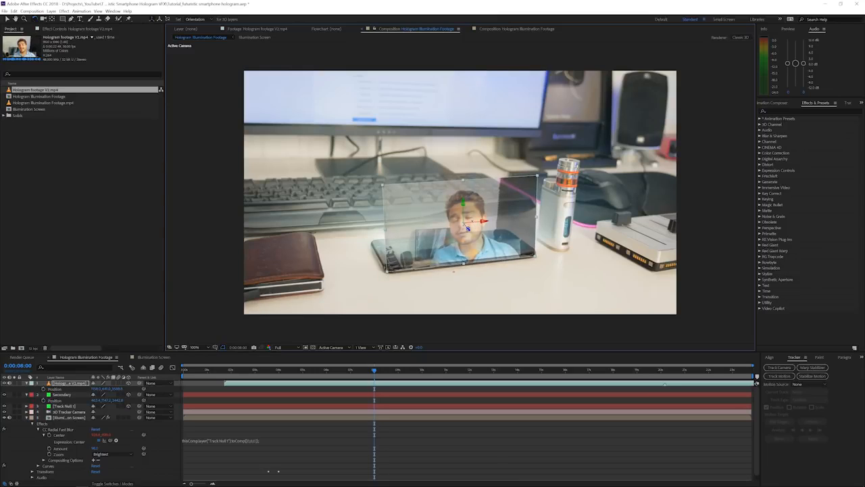
# - Raise and enlarge the hologram footage so it stands upright above the phone screen
pyautogui.press('v')
pyautogui.moveTo(463, 211); pyautogui.dragTo(442, 85)
pyautogui.moveTo(482, 192); pyautogui.dragTo(492, 202)
pyautogui.moveTo(560, 233); pyautogui.dragTo(573, 238)
# - Try 80% opacity on the hologram footage layer, then set it to 65%
pyautogui.press('t')
pyautogui.click(94, 390)
pyautogui.write('80')
pyautogui.press('Return')
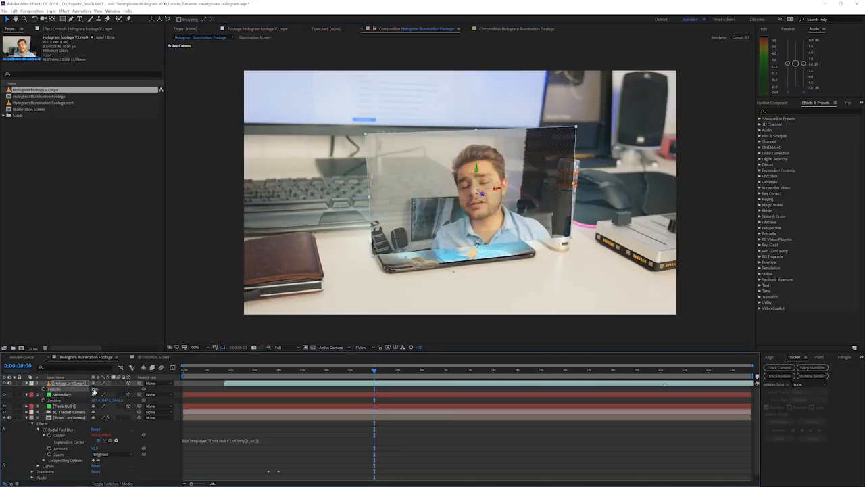
pyautogui.click(94, 390)
pyautogui.write('65')
pyautogui.press('Return')
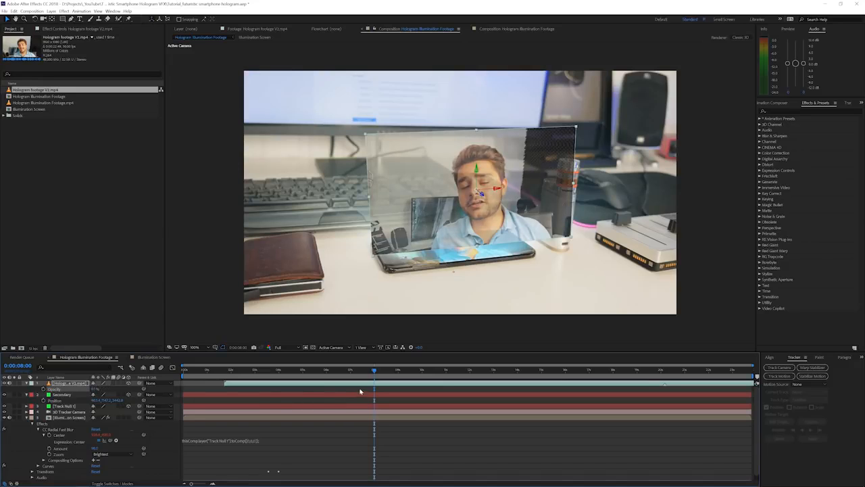
# - At 0:00:16:02, duplicate the hologram footage layer and paste the Secondary null's Position onto the duplicate
pyautogui.moveTo(374, 372); pyautogui.dragTo(567, 387)
pyautogui.click(558, 384)
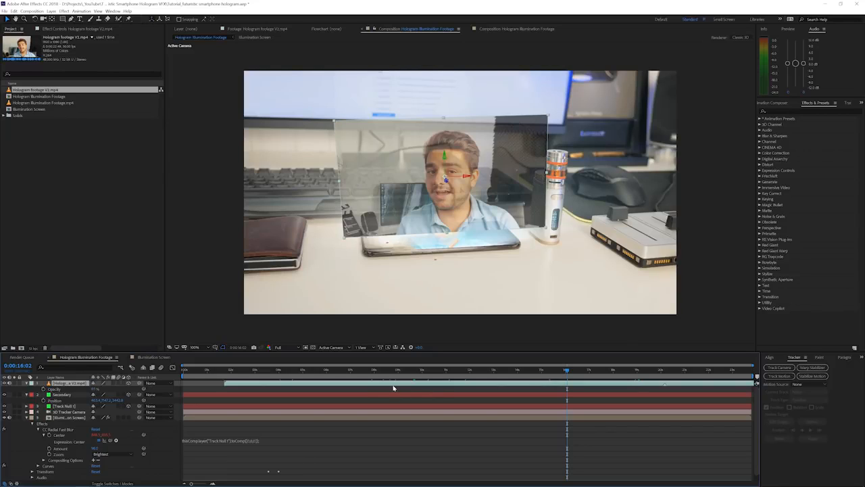
pyautogui.hotkey('ctrl', 'd')
pyautogui.press('p')
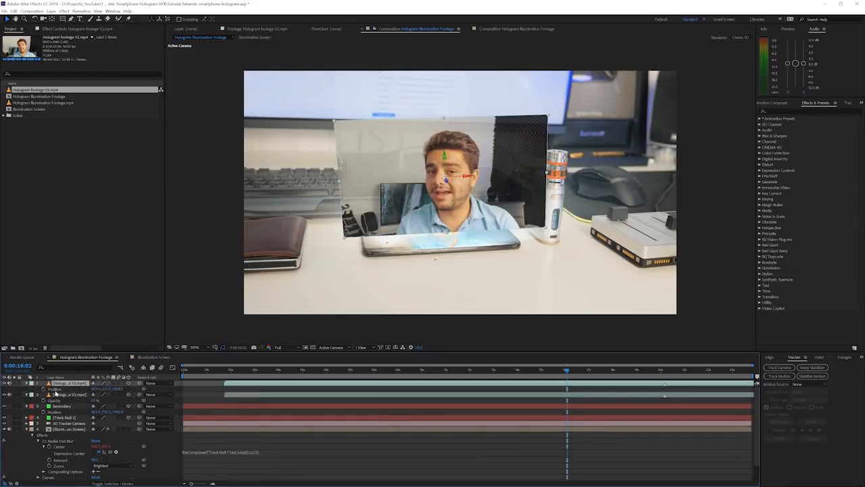
pyautogui.press('Return')
pyautogui.hotkey('ctrl', 'v')
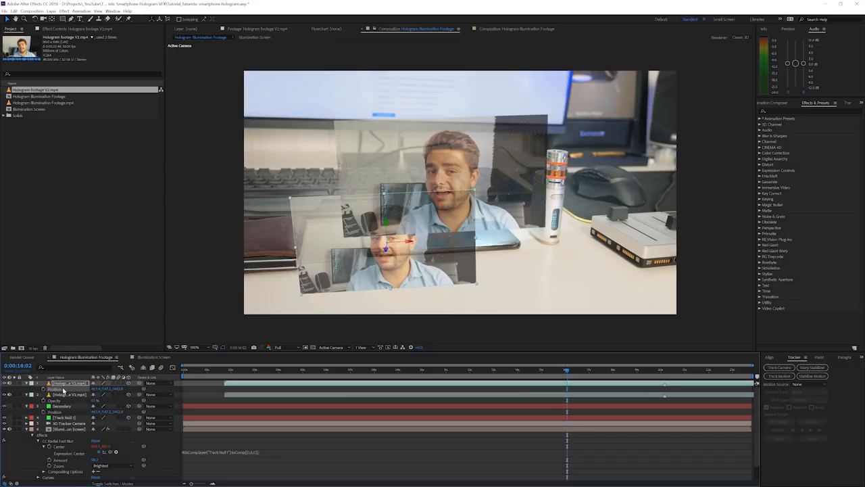
# - Rotate the duplicate upside down and lay it on the desk in front of the phone as a reflection
pyautogui.press('w')
pyautogui.moveTo(402, 243); pyautogui.dragTo(483, 308)
pyautogui.press('v')
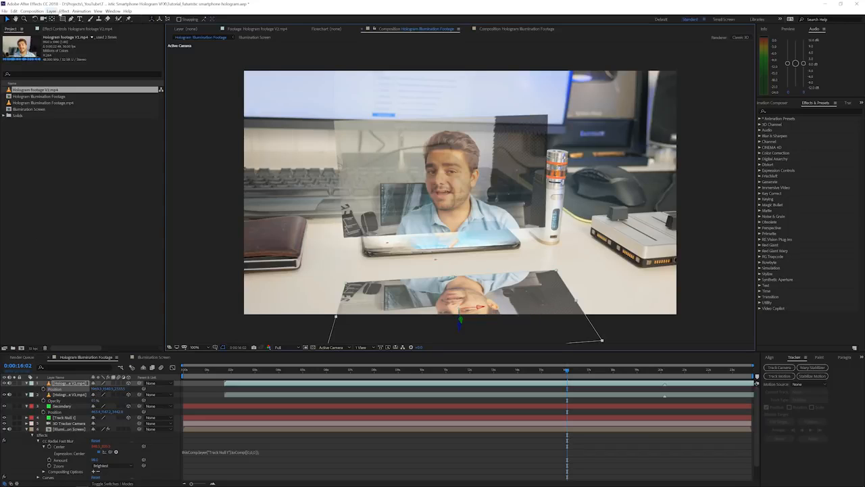
# - Add a Gaussian Blur to the reflection layer, trying a Blurriness of 50 before setting it to 100
pyautogui.click(62, 11)
pyautogui.moveTo(115, 54)
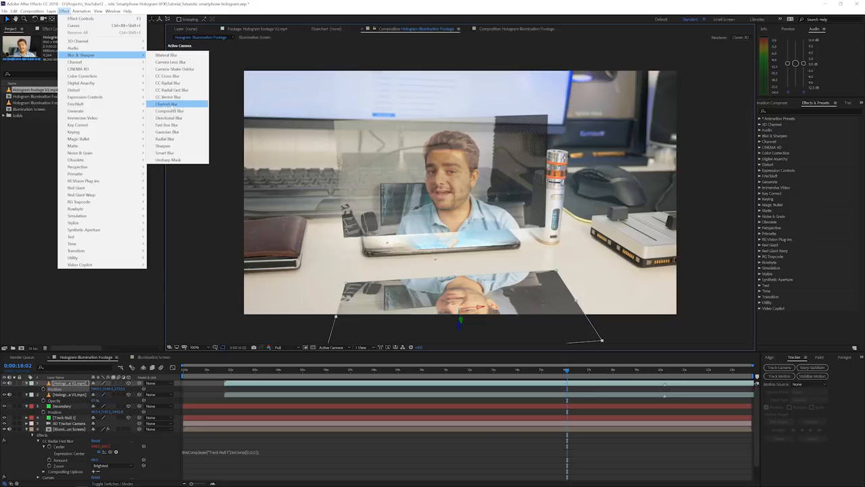
pyautogui.click(167, 132)
pyautogui.click(92, 49)
pyautogui.write('50')
pyautogui.press('Return')
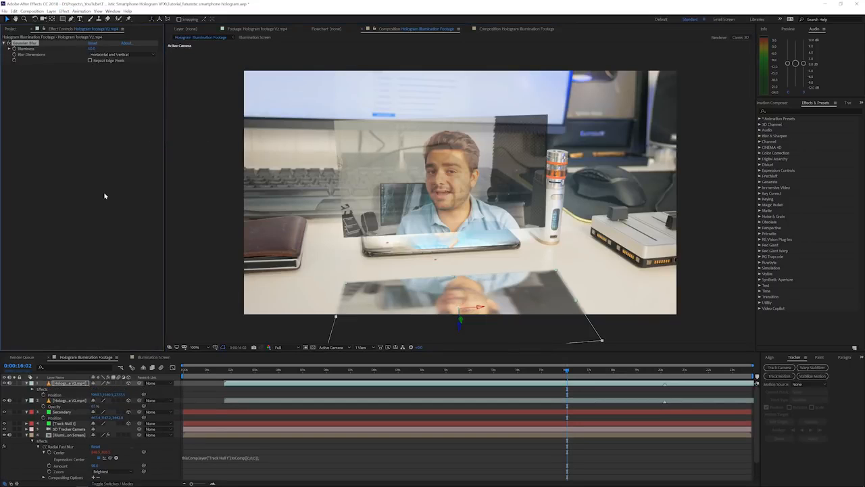
pyautogui.click(91, 48)
pyautogui.write('100')
pyautogui.press('Return')
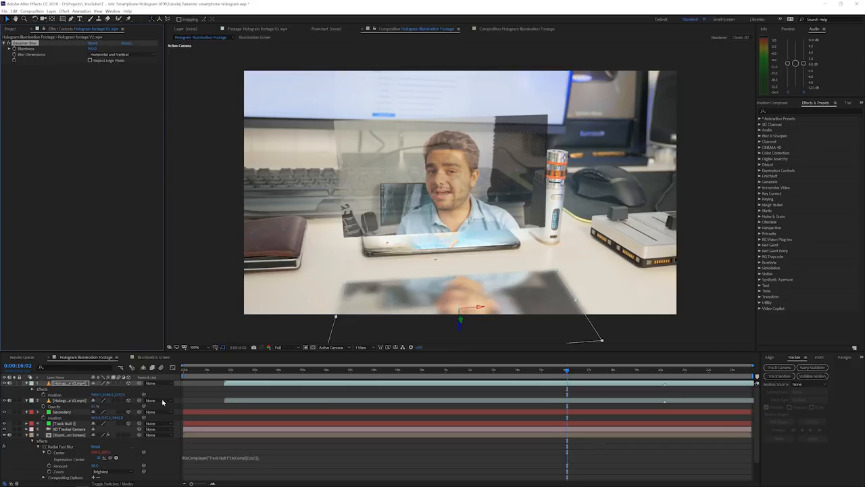
# - Lower the reflection layer's opacity to 10%
pyautogui.press('t')
pyautogui.click(95, 390)
pyautogui.write('10')
pyautogui.press('Return')
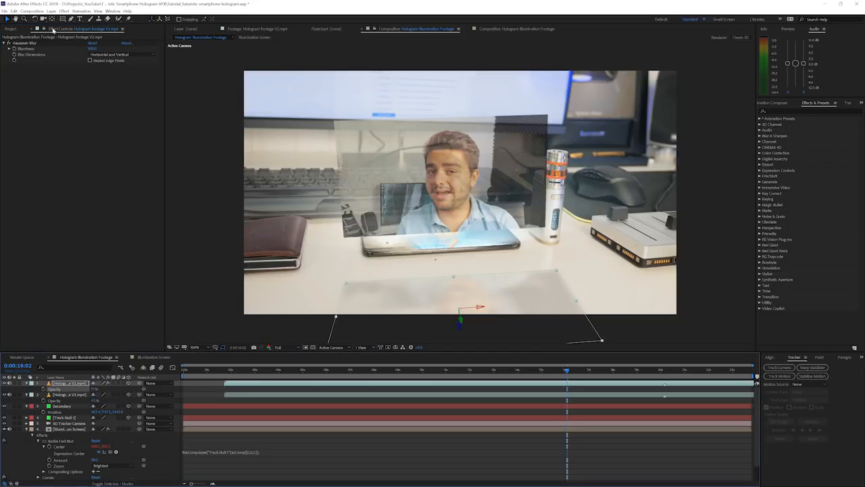
# - Draw a four-point Pen tool mask around the lower part of the reflection layer, extending beyond the frame
pyautogui.click(70, 19)
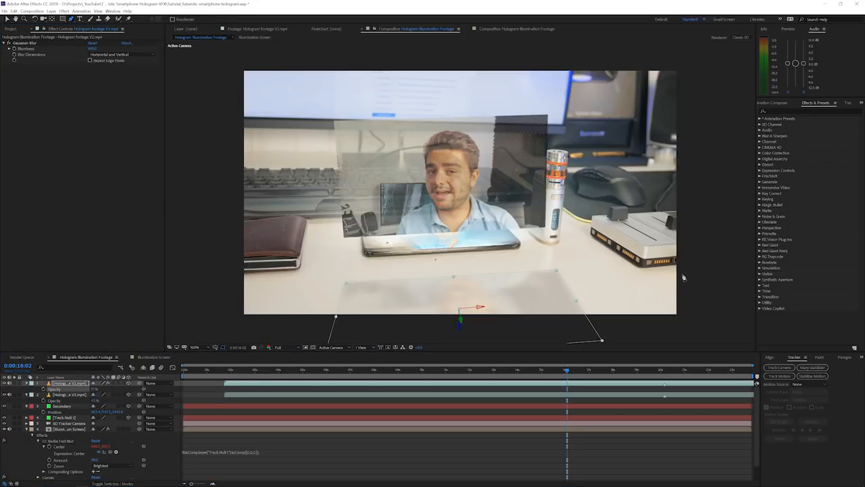
pyautogui.click(683, 275)
pyautogui.click(247, 319)
pyautogui.press(',')
pyautogui.click(387, 317)
pyautogui.click(632, 296)
pyautogui.click(572, 236)
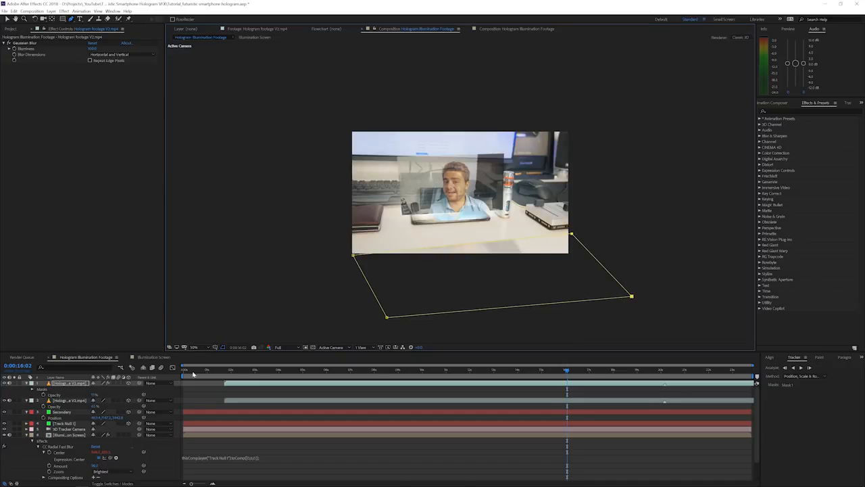
# - Set the reflection mask to Subtract with a large feather, and check the result at 0:00:08:15 and 0:00:02:24
pyautogui.click(100, 390)
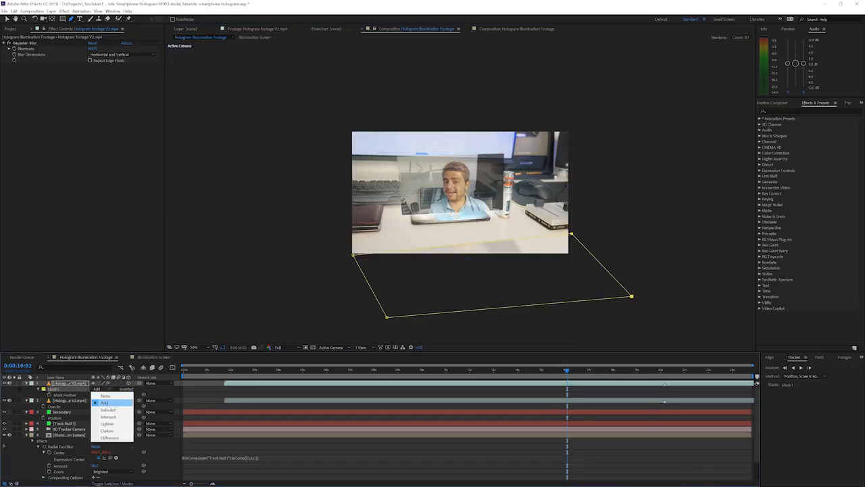
pyautogui.click(108, 410)
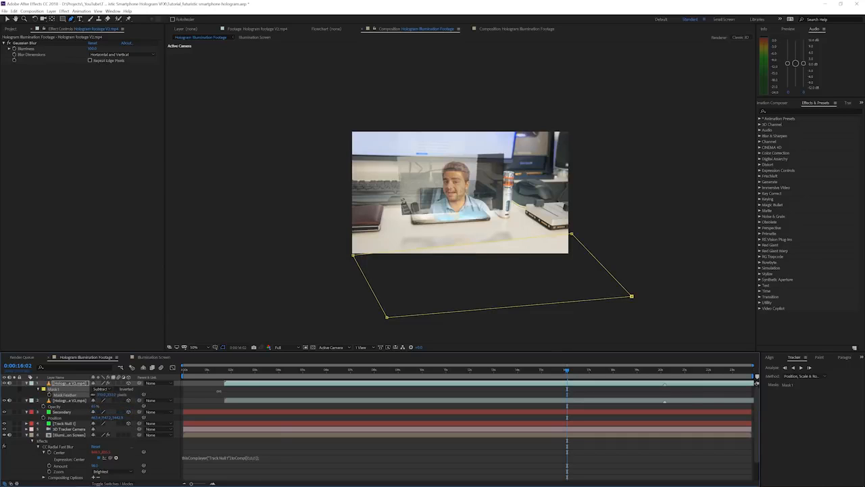
pyautogui.press('v')
pyautogui.press('/')
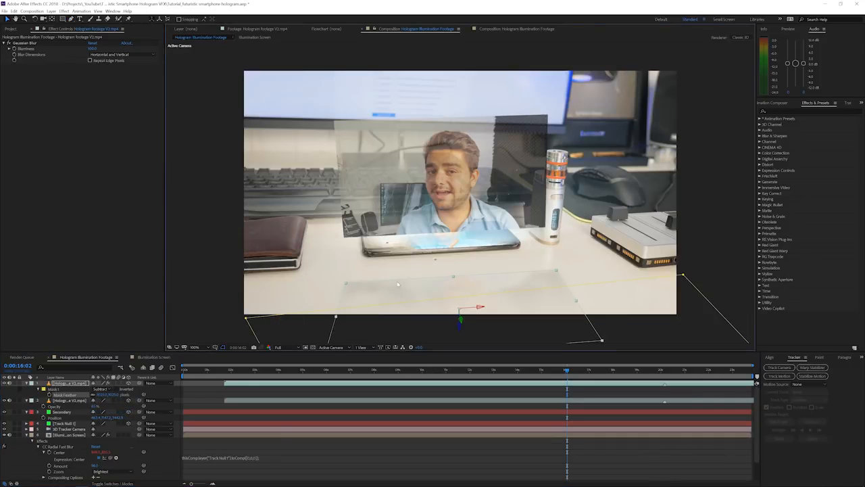
pyautogui.click(691, 304)
pyautogui.moveTo(560, 369); pyautogui.dragTo(390, 370)
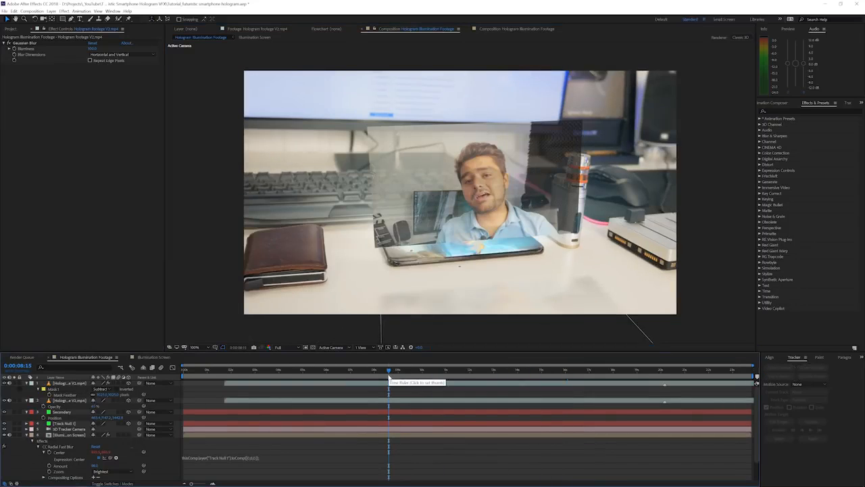
pyautogui.moveTo(298, 373); pyautogui.dragTo(255, 370)
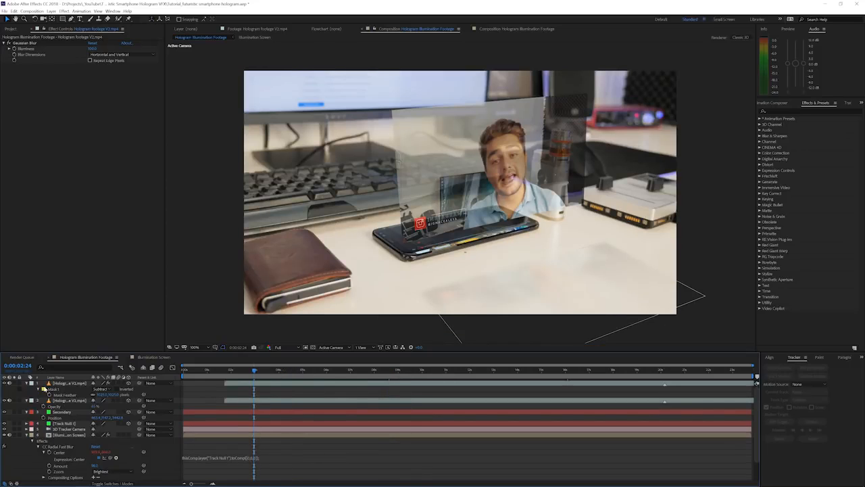
# - Set a 0% Scale keyframe at 0:00:02:24 on both hologram footage layers and check the scale-up to 0:00:04:10
pyautogui.click(66, 383)
pyautogui.keyDown('shift'); pyautogui.click(63, 400); pyautogui.keyUp('shift')
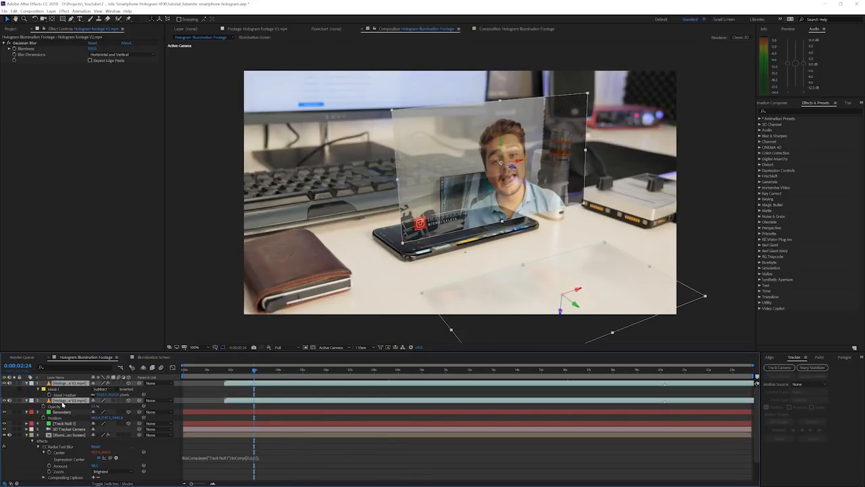
pyautogui.press('s')
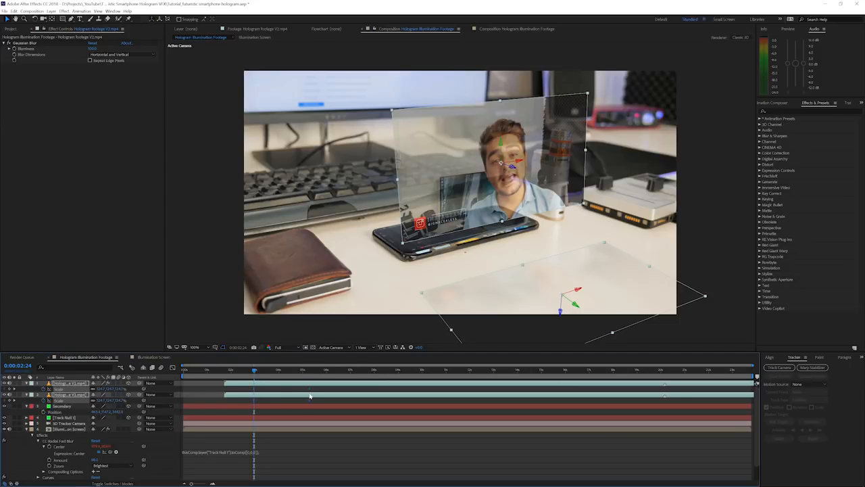
pyautogui.click(102, 390)
pyautogui.write('0')
pyautogui.press('Return')
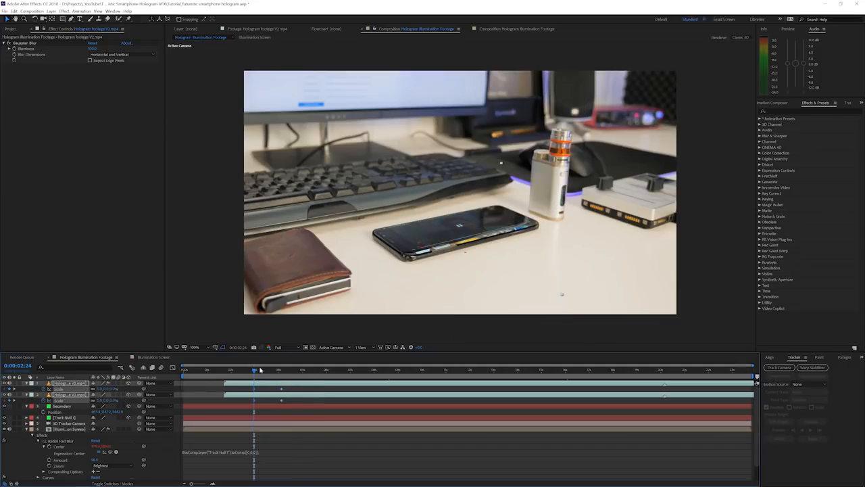
pyautogui.moveTo(255, 369); pyautogui.dragTo(288, 377)
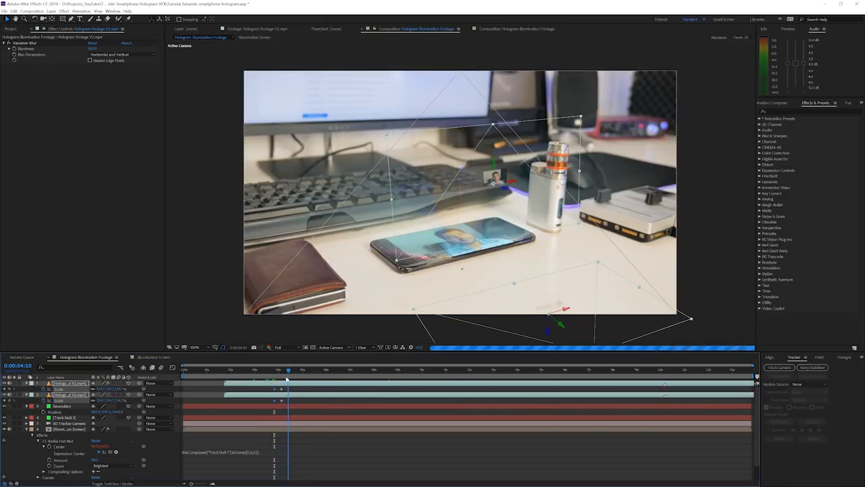
# - Apply Easy Ease to the final Scale keyframes of both hologram layers
pyautogui.click(282, 390)
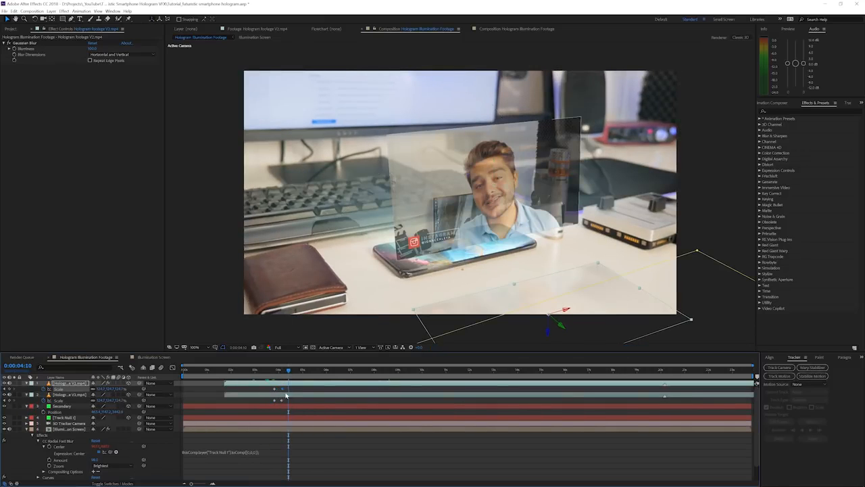
pyautogui.click(281, 400)
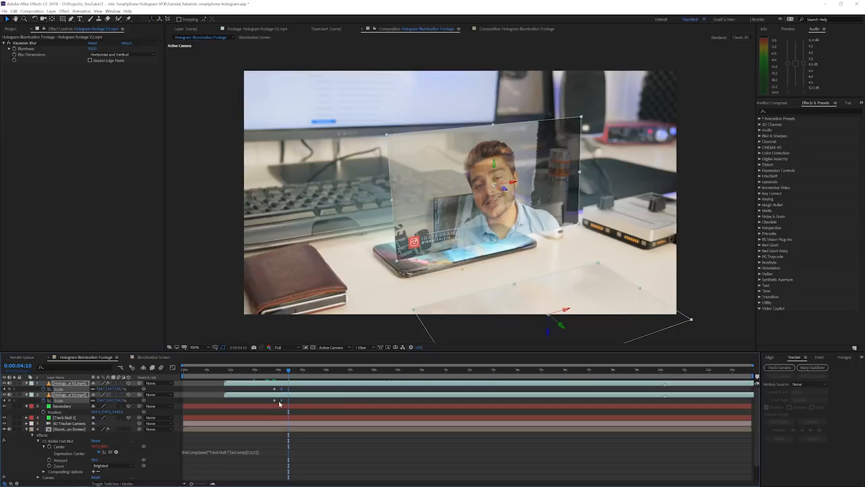
pyautogui.rightClick(282, 403)
pyautogui.moveTo(311, 477)
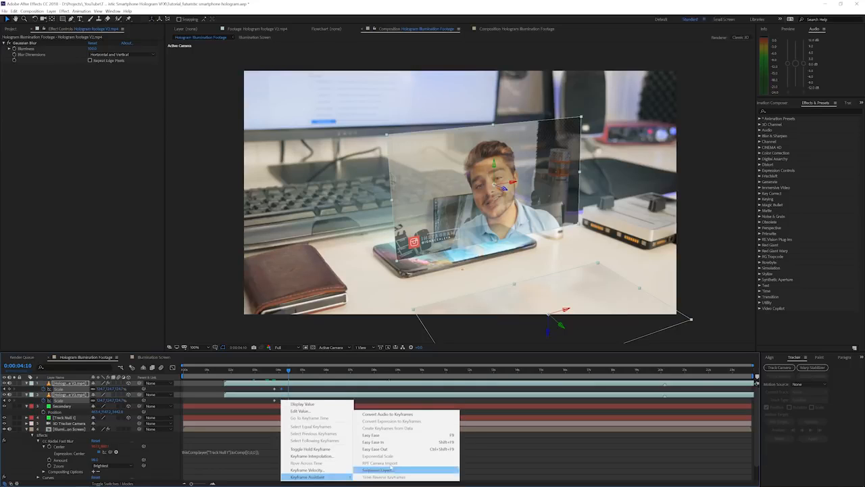
pyautogui.click(389, 436)
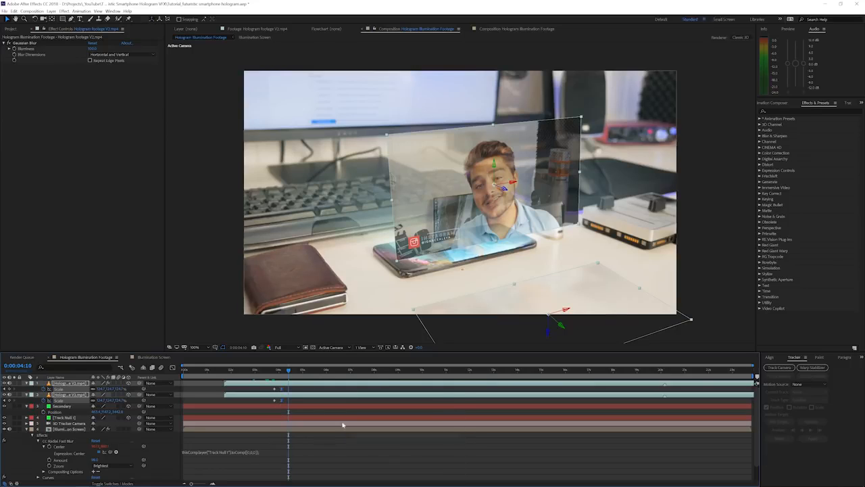
# - Shape the Scale speed graph of both hologram layers to start fast and slow down gradually, and preview the motion
pyautogui.click(172, 368)
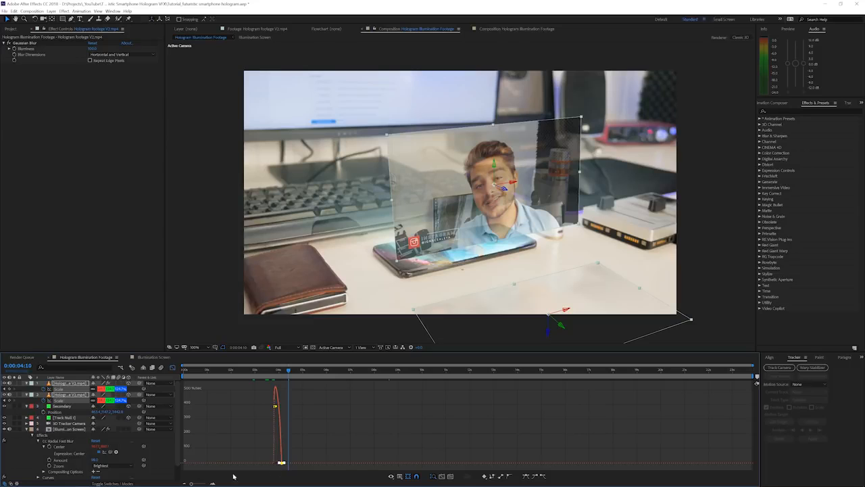
pyautogui.click(213, 482)
pyautogui.moveTo(214, 463); pyautogui.dragTo(187, 464)
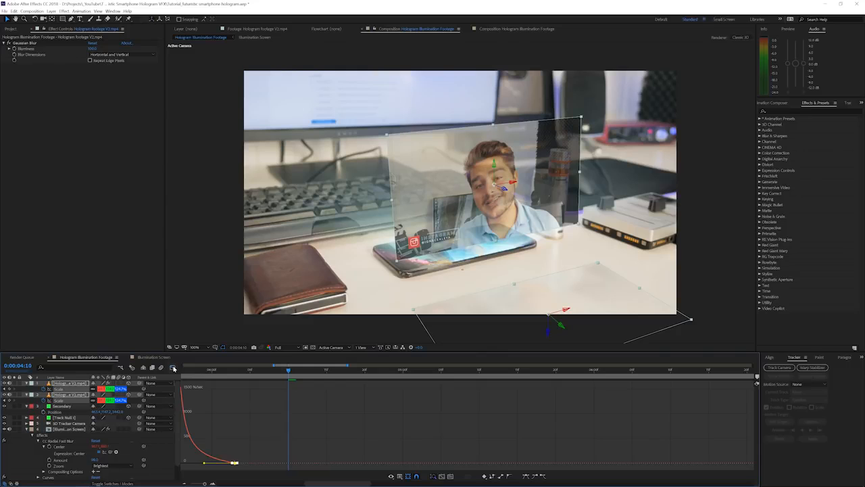
pyautogui.click(173, 368)
pyautogui.press('space')
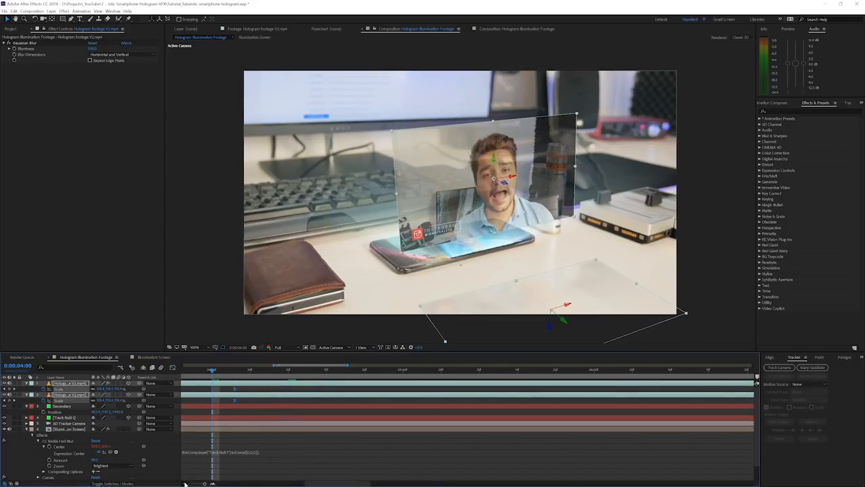
pyautogui.click(185, 484)
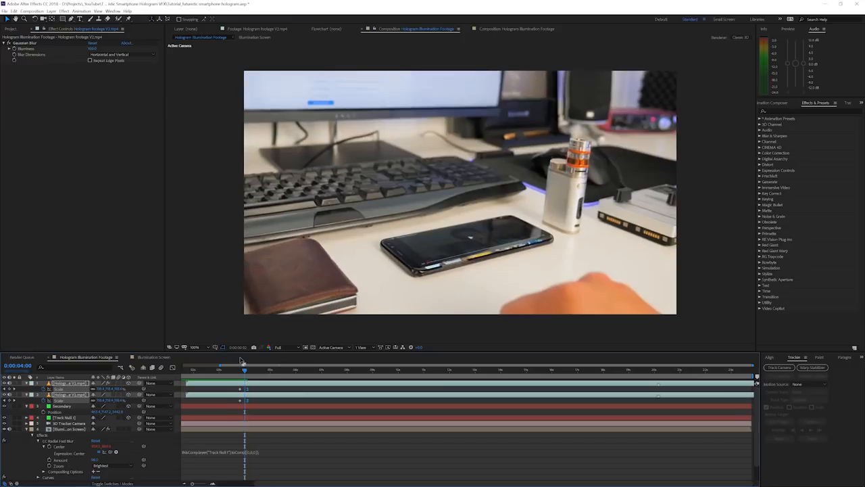
# - Shift the starting Scale keyframes of both hologram layers earlier to 0:00:03:03 and go to 0:00:04:03
pyautogui.moveTo(245, 366); pyautogui.dragTo(241, 366)
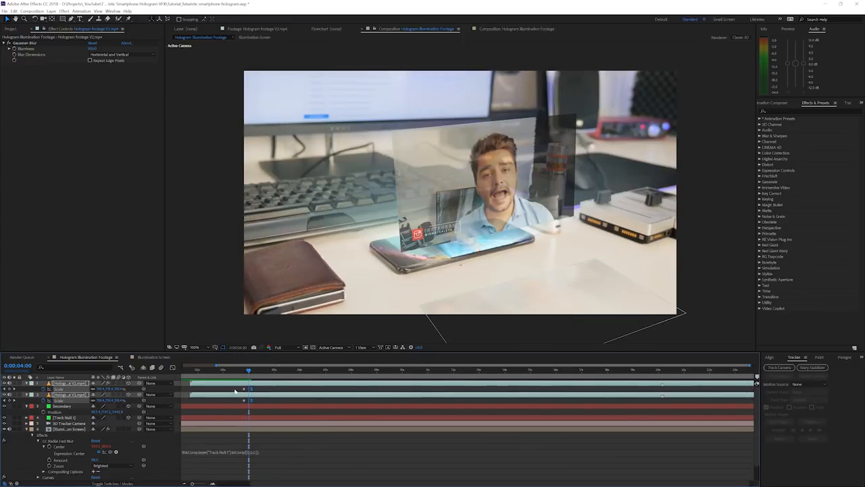
pyautogui.moveTo(244, 400); pyautogui.dragTo(227, 400)
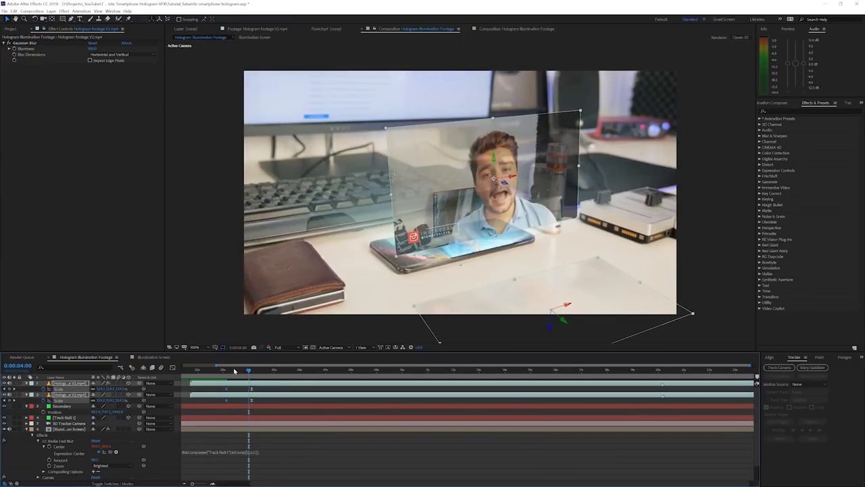
pyautogui.moveTo(246, 366); pyautogui.dragTo(250, 367)
pyautogui.click(248, 371)
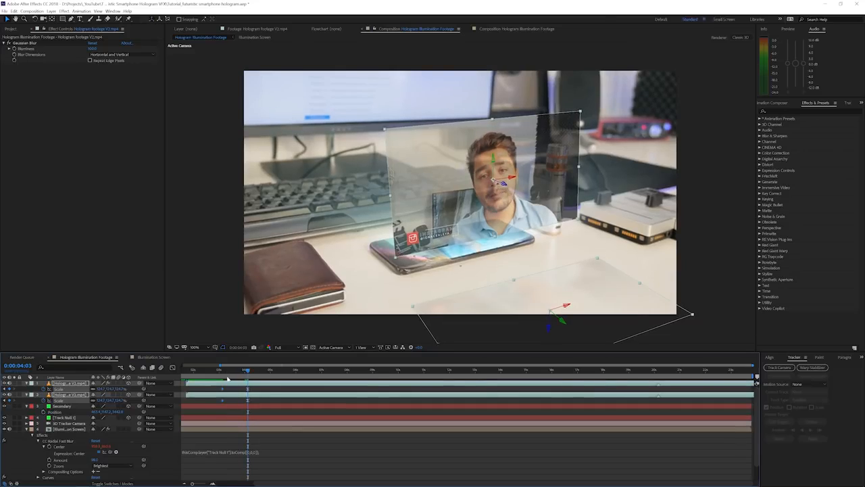
# - Keyframe the Opacity of both hologram layers from 0% at 0:00:03:03 to their current opacity at 0:00:04:03
pyautogui.press('t')
pyautogui.click(44, 390)
pyautogui.press('u')
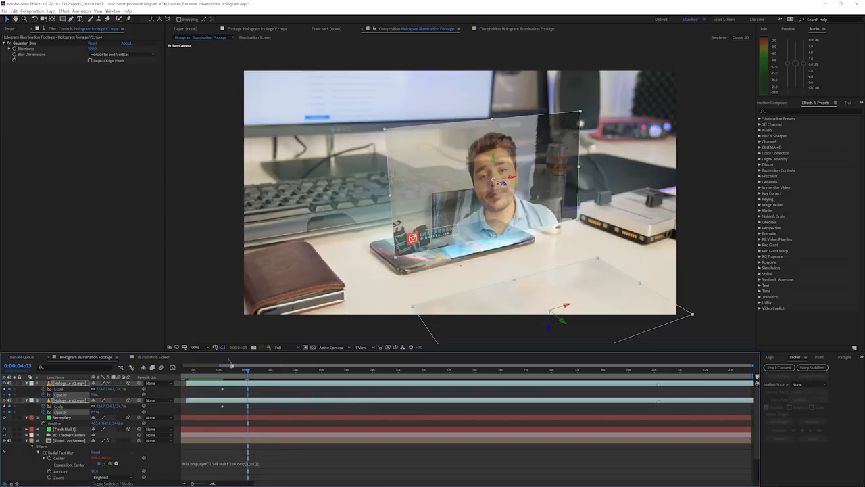
pyautogui.click(222, 370)
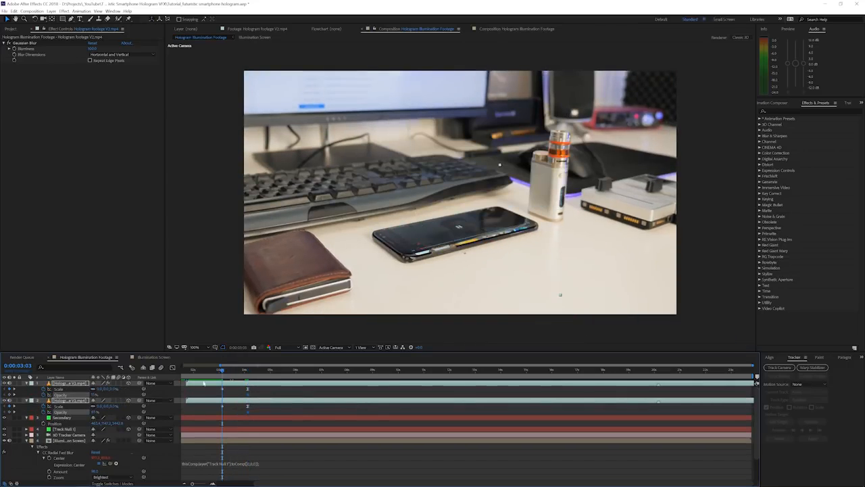
pyautogui.moveTo(92, 397); pyautogui.dragTo(83, 396)
pyautogui.moveTo(221, 372)
pyautogui.mouseDown()
pyautogui.moveTo(245, 371)
pyautogui.moveTo(222, 371)
pyautogui.mouseUp()
pyautogui.click(239, 386)
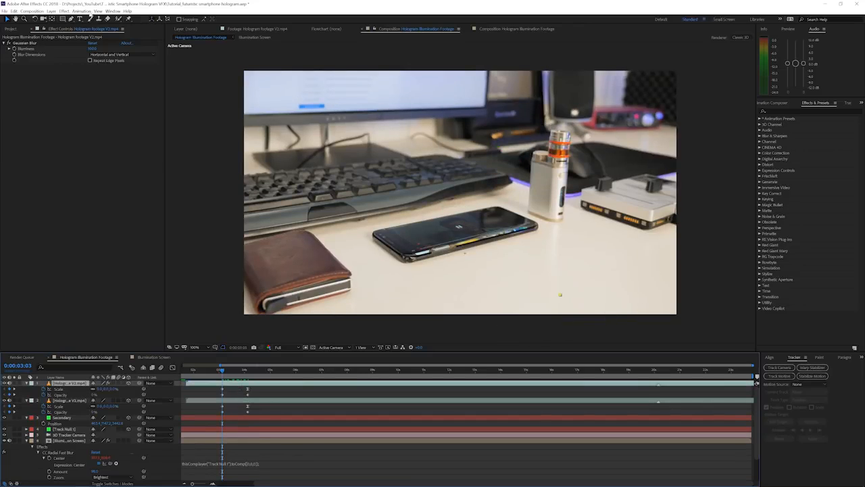
# - Add a Gaussian Blur to the upright hologram layer and raise its Blurriness until the footage is heavily blurred
pyautogui.click(69, 401)
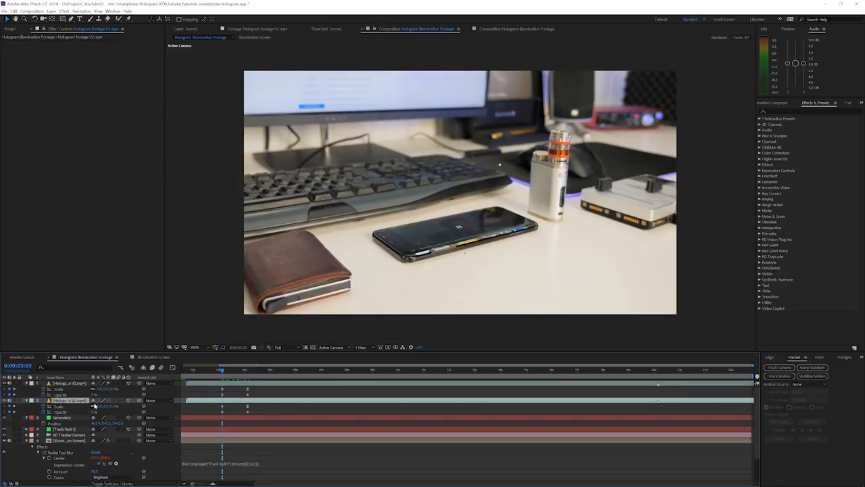
pyautogui.click(256, 370)
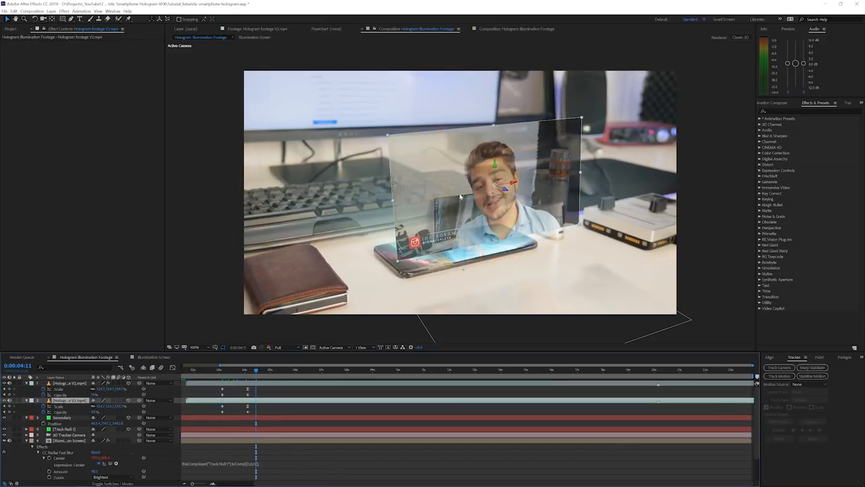
pyautogui.click(65, 12)
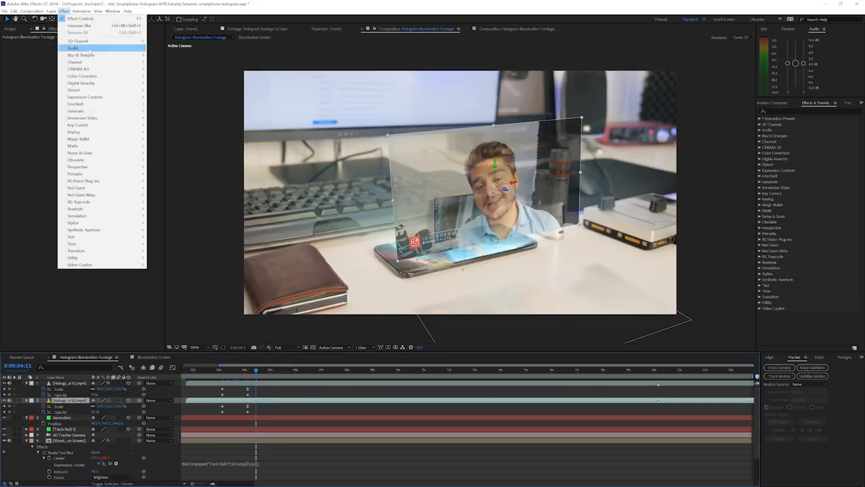
pyautogui.moveTo(81, 55)
pyautogui.click(167, 132)
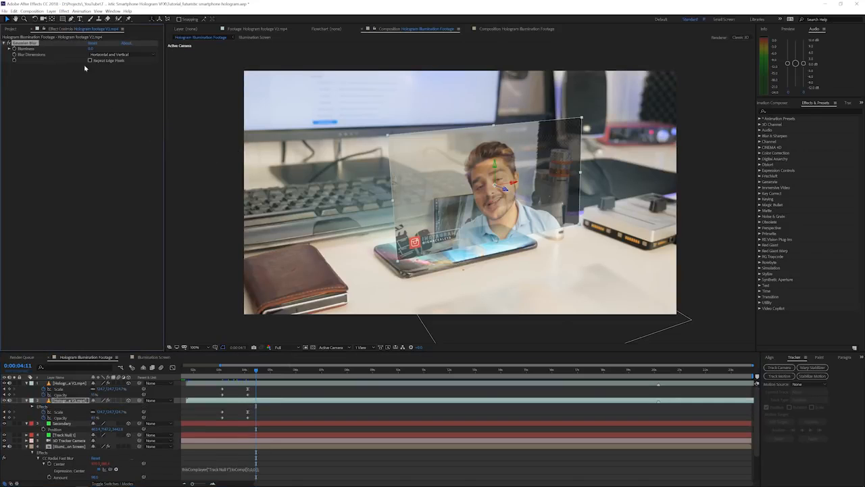
pyautogui.moveTo(90, 49); pyautogui.dragTo(403, 60)
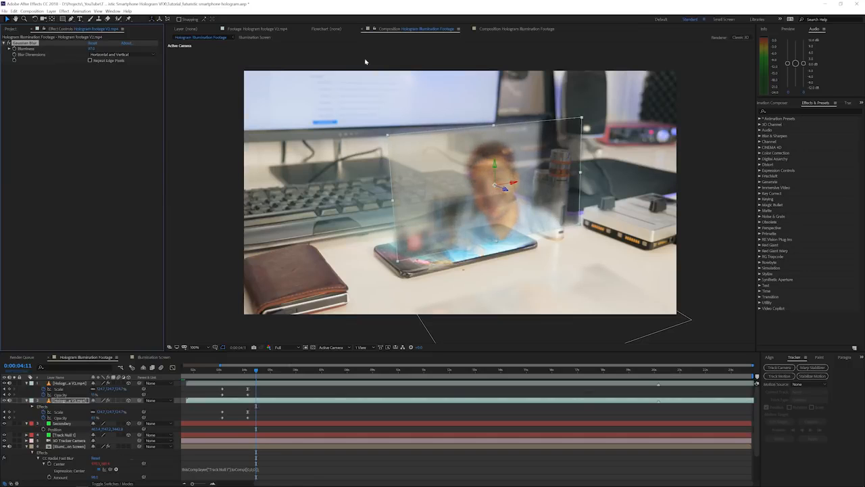
# - Keyframe the upright hologram's Blurriness from the heavy blur at 0:00:03:03 to 0 at 0:00:04:03, and preview the animation
pyautogui.moveTo(231, 369); pyautogui.dragTo(222, 369)
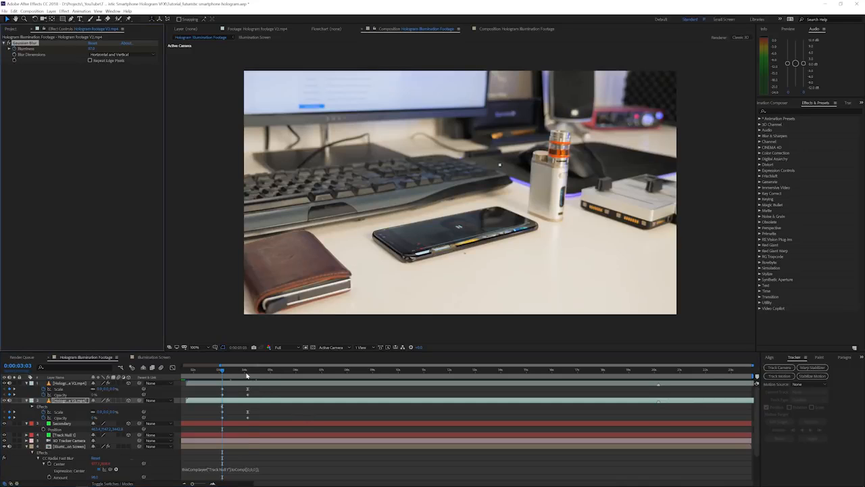
pyautogui.click(246, 371)
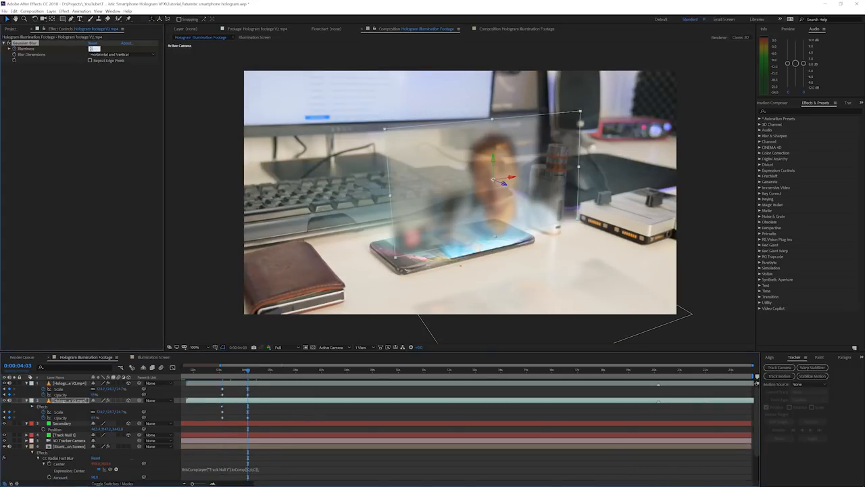
pyautogui.click(91, 49)
pyautogui.write('0')
pyautogui.press('Return')
pyautogui.press('space')
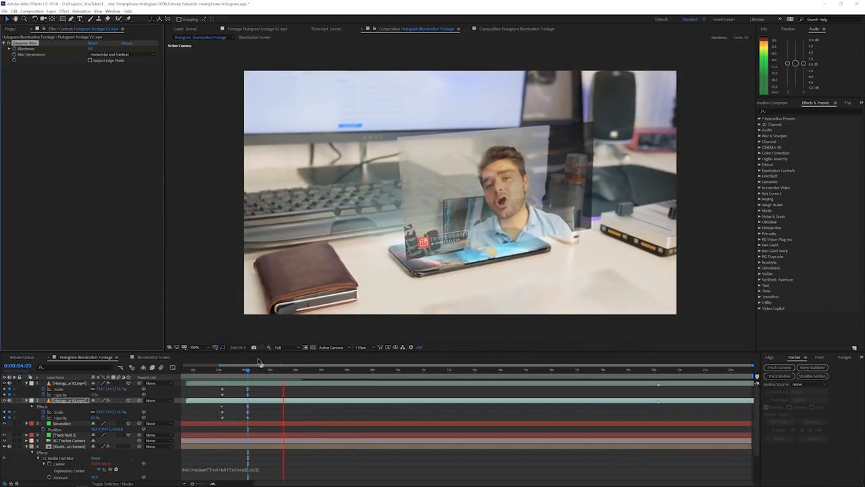
# - Move the Illumination Screen layer to the top of the layer stack and check the rays at 0:00:05:02 and 0:00:06:19
pyautogui.moveTo(259, 363); pyautogui.dragTo(272, 372)
pyautogui.click(63, 447)
pyautogui.moveTo(63, 449); pyautogui.dragTo(66, 383)
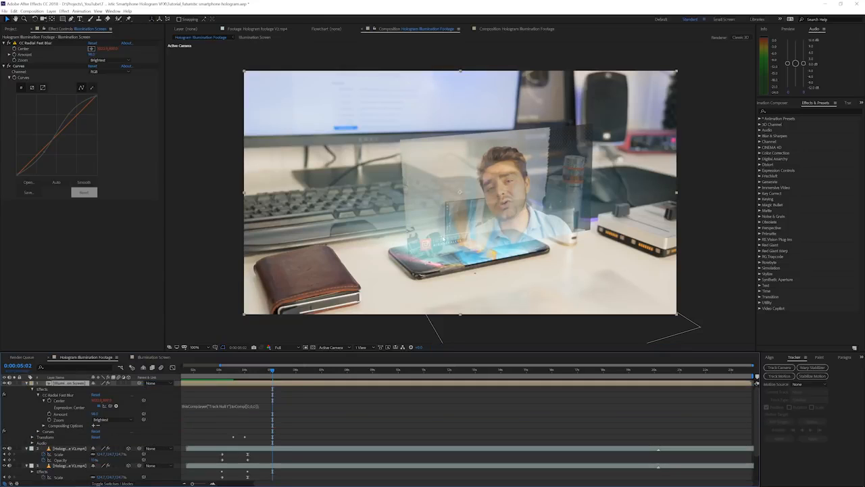
pyautogui.click(316, 370)
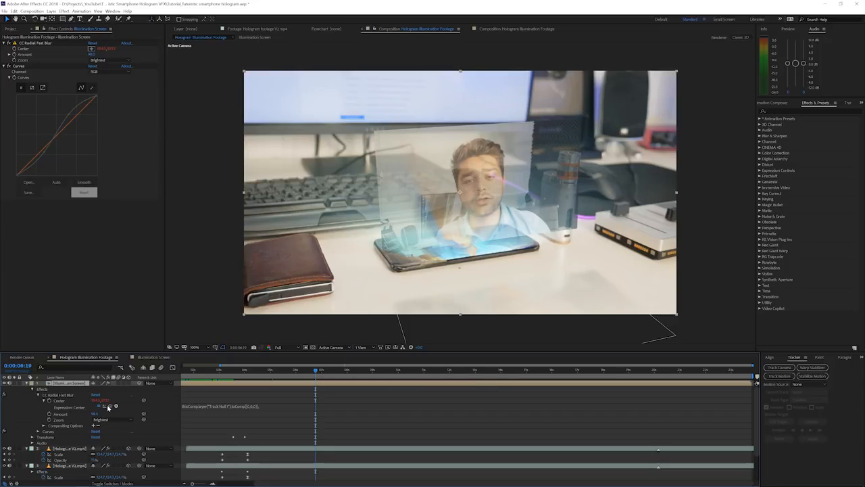
# - Lower the upright hologram's full Opacity to 75%, keep it on the 0:00:04:03 keyframe instead of 0:00:06:19, and check several frames up to 0:00:19:21
pyautogui.click(76, 449)
pyautogui.click(75, 465)
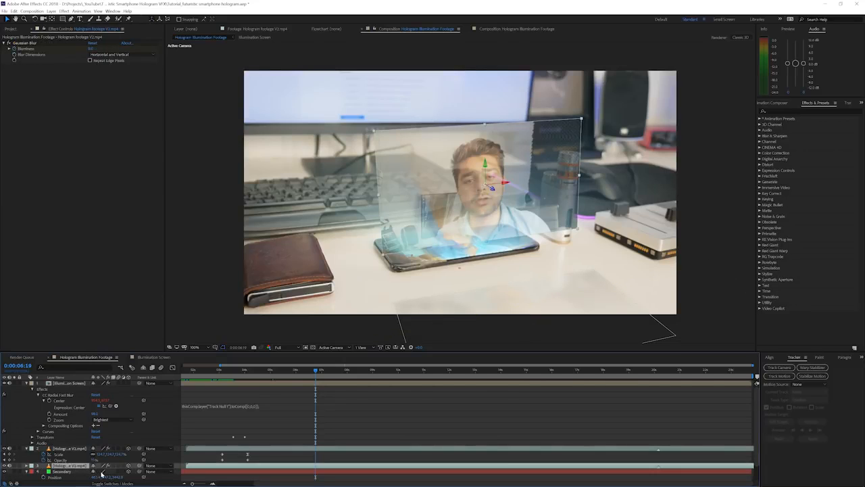
pyautogui.scroll(-1, 102, 473)
pyautogui.press('t')
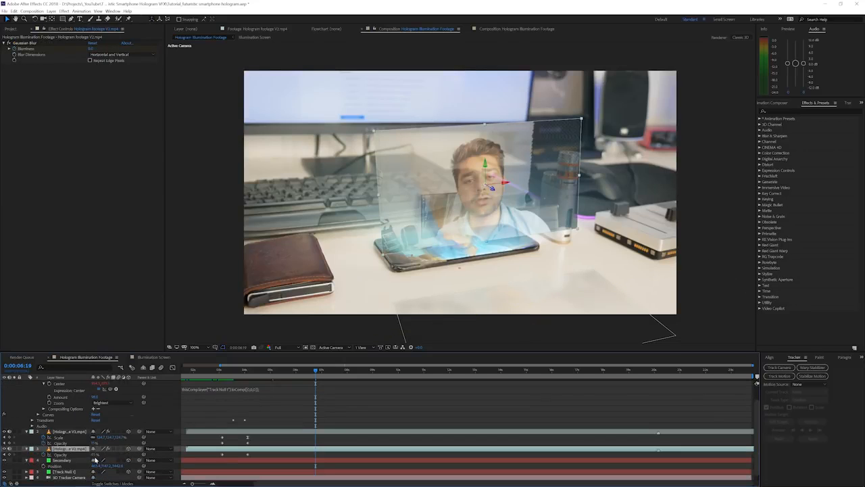
pyautogui.press('Return')
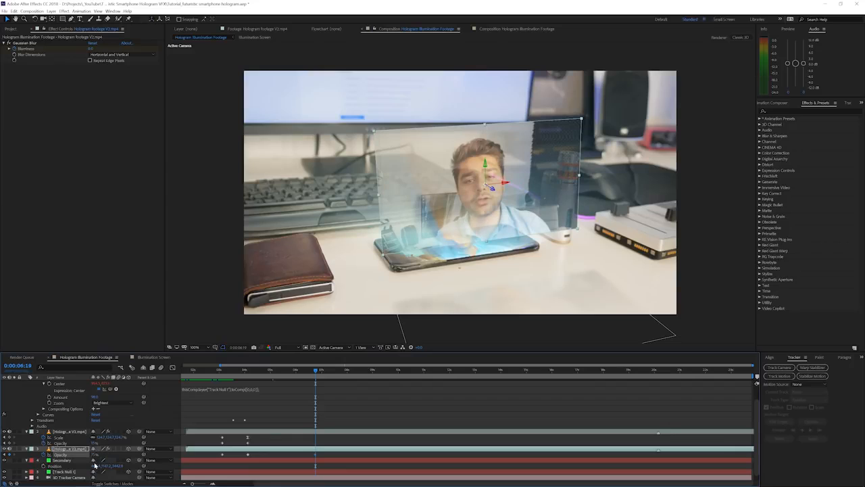
pyautogui.click(336, 418)
pyautogui.click(424, 371)
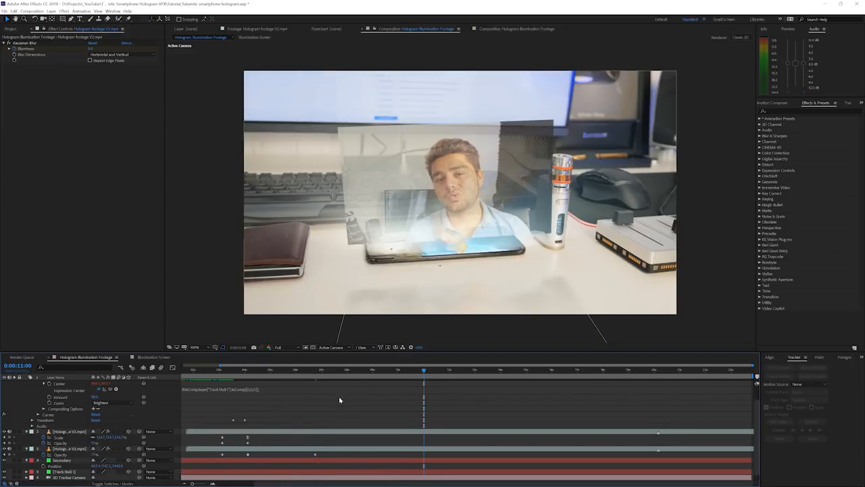
pyautogui.click(315, 452)
pyautogui.moveTo(262, 372); pyautogui.dragTo(252, 372)
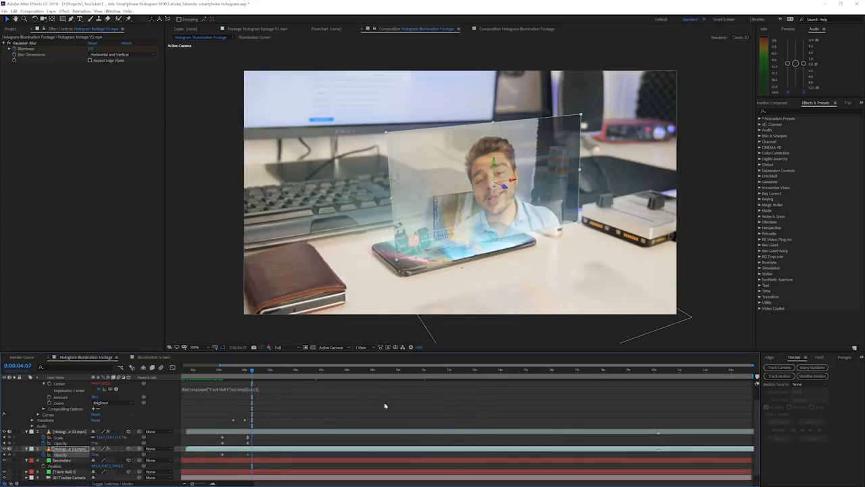
pyautogui.click(436, 372)
pyautogui.click(504, 373)
pyautogui.click(650, 373)
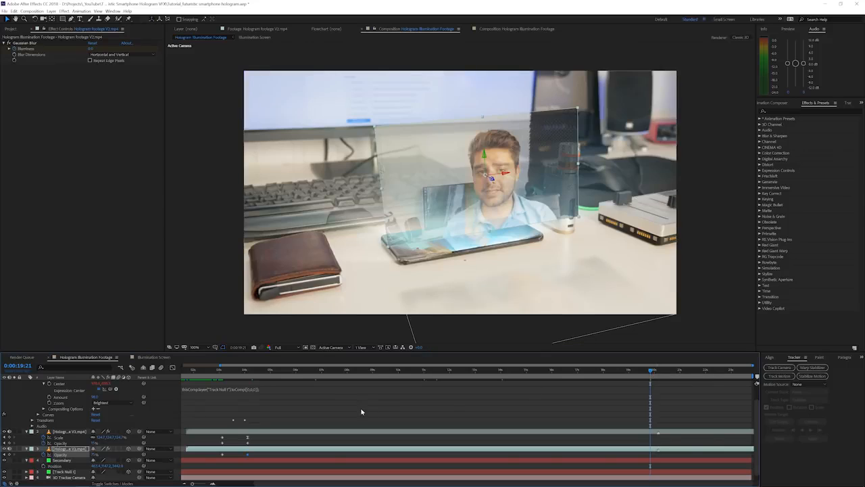
# - Create a new adjustment layer and place it at the top of the layer stack, above the Illumination Screen layer
pyautogui.click(51, 10)
pyautogui.moveTo(60, 18)
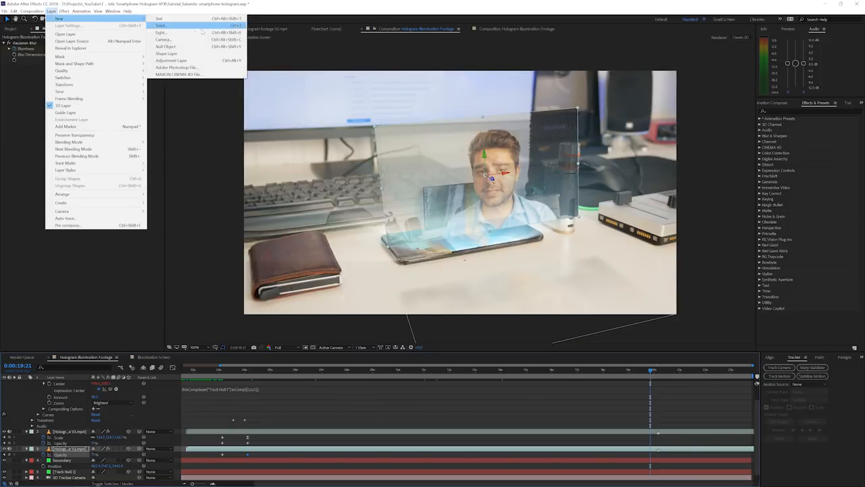
pyautogui.click(176, 59)
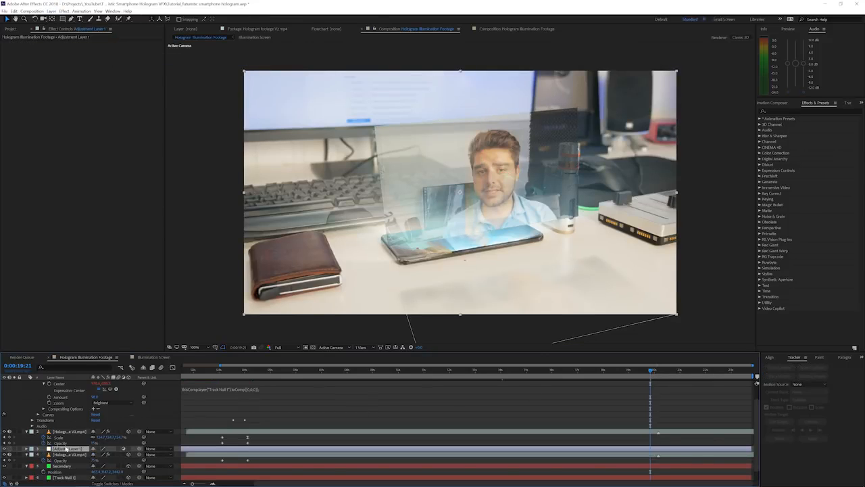
pyautogui.scroll(1, 67, 384)
pyautogui.moveTo(68, 383); pyautogui.dragTo(68, 383)
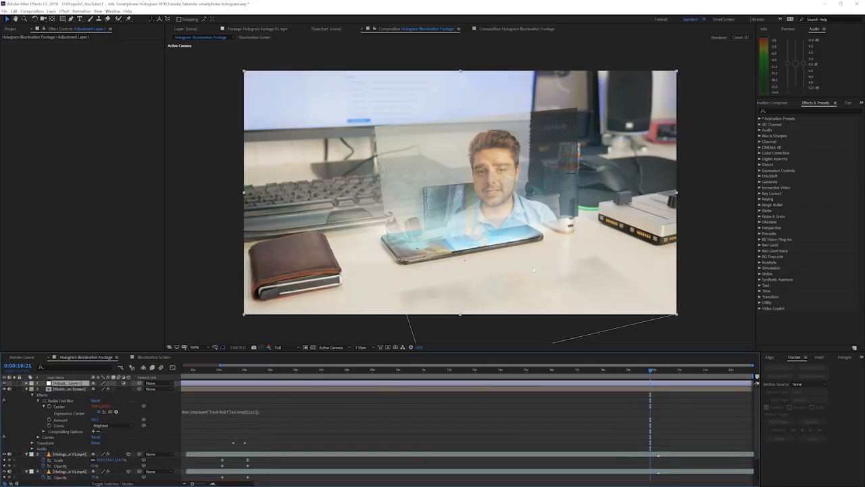
# - Find the Lumetri Color effect and apply it to the adjustment layer
pyautogui.click(780, 110)
pyautogui.write('lumetri')
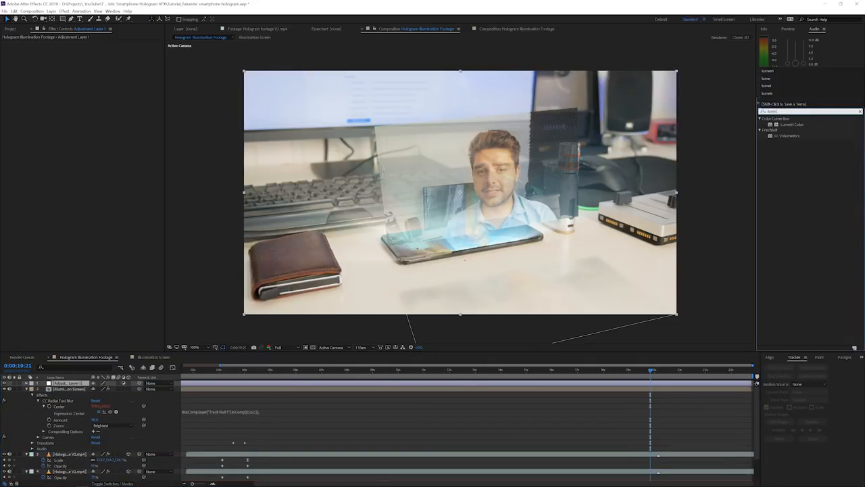
pyautogui.moveTo(795, 126); pyautogui.dragTo(460, 386)
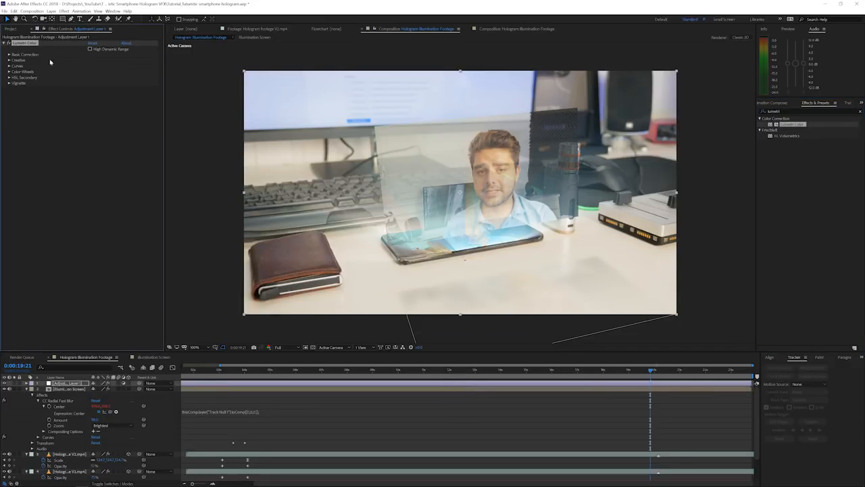
# - Load the Apocalypse look file as the Creative look of the adjustment layer's Lumetri Color
pyautogui.click(10, 61)
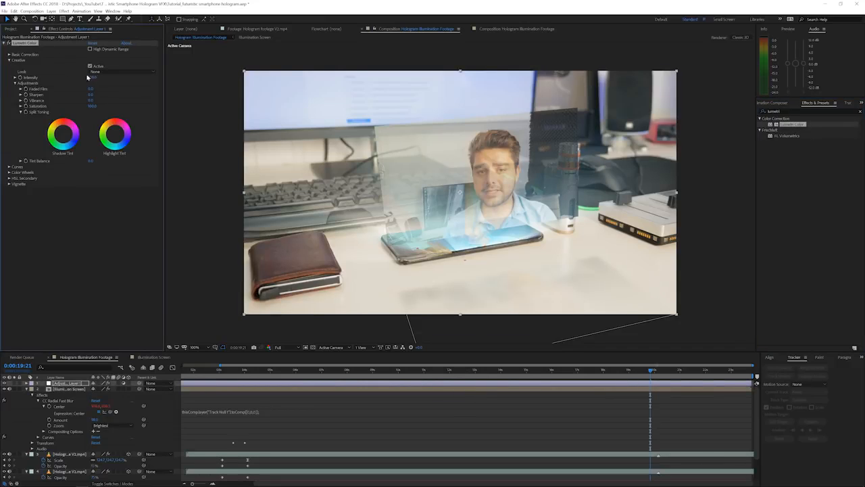
pyautogui.click(103, 72)
pyautogui.click(121, 29)
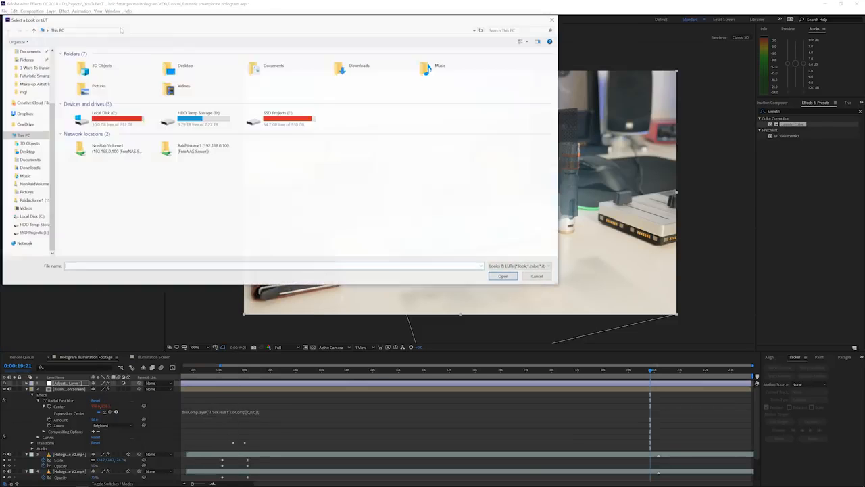
pyautogui.click(87, 68)
pyautogui.doubleClick(85, 71)
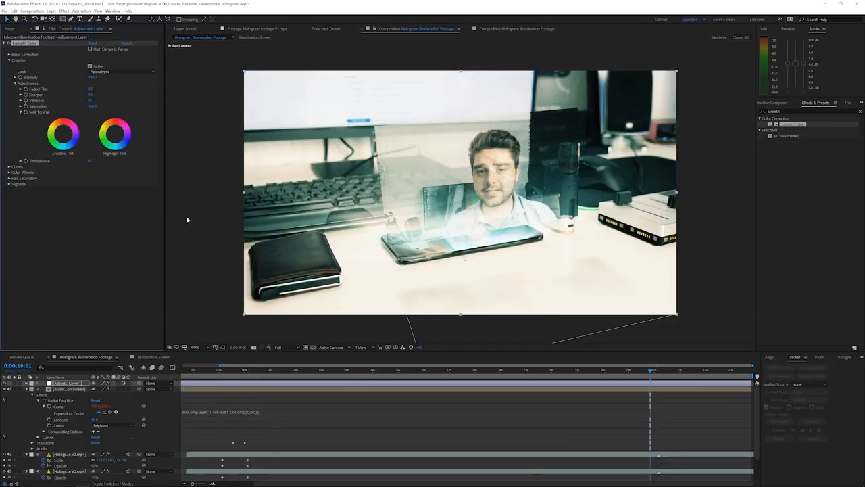
# - Lower the Apocalypse look's Intensity and compare the shot with the adjustment layer hidden and shown
pyautogui.press('t')
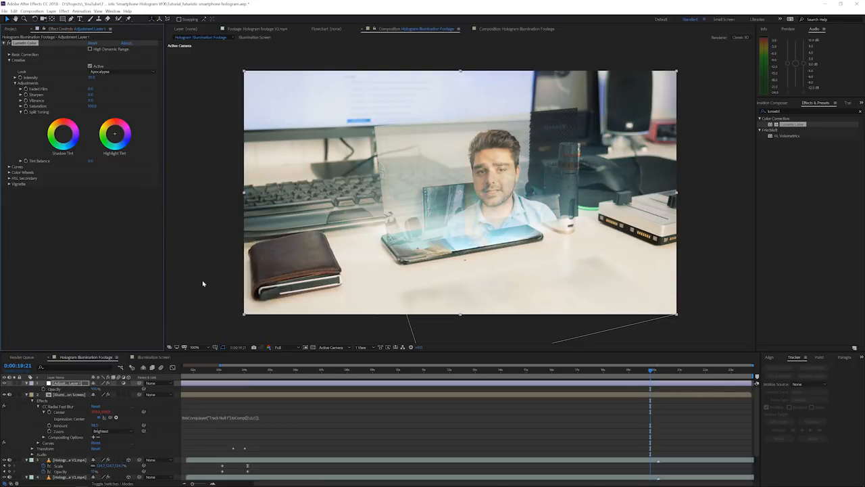
pyautogui.click(4, 384)
pyautogui.click(4, 384)
pyautogui.click(4, 384)
pyautogui.click(4, 384)
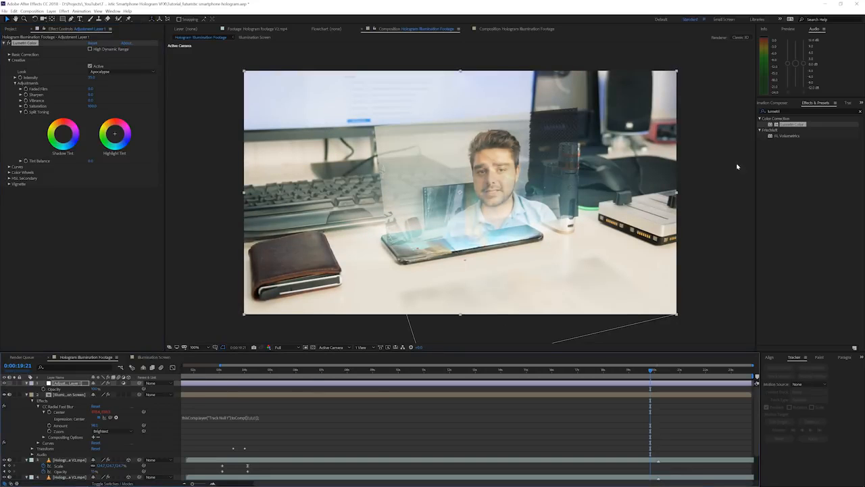
# - Raise the Contrast and lower the Highlights in Lumetri Color's Basic Correction
pyautogui.click(9, 54)
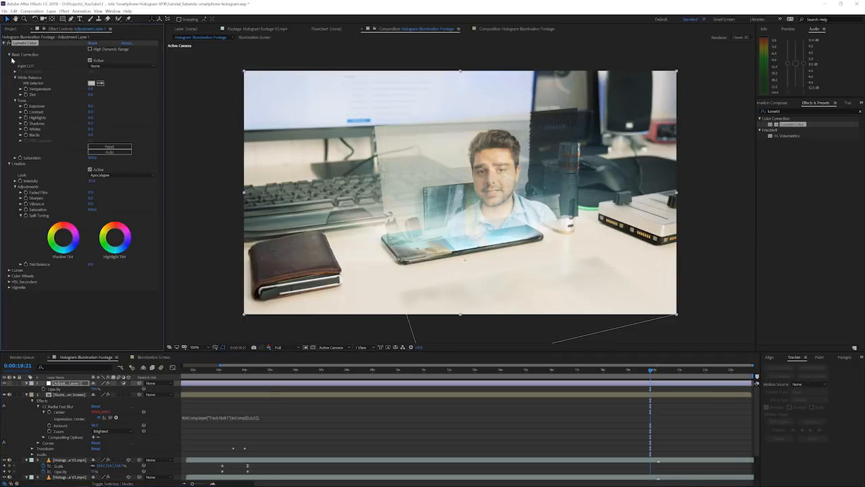
pyautogui.moveTo(91, 112); pyautogui.dragTo(108, 111)
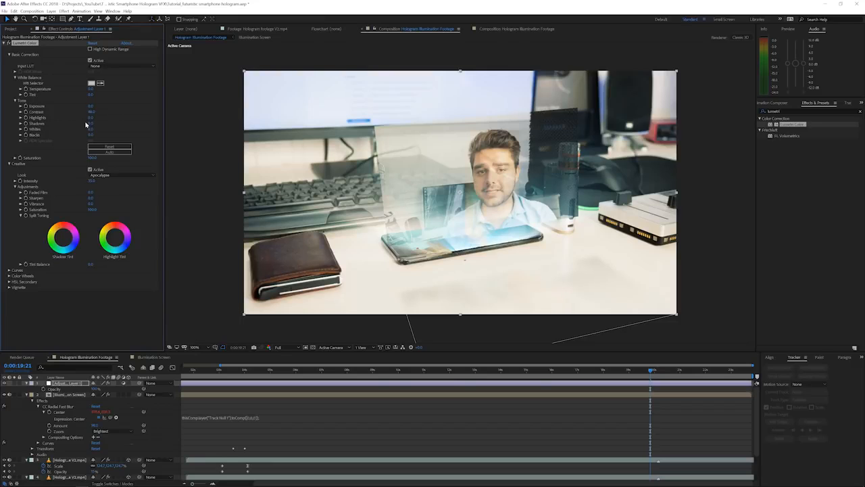
pyautogui.moveTo(73, 121); pyautogui.dragTo(73, 121)
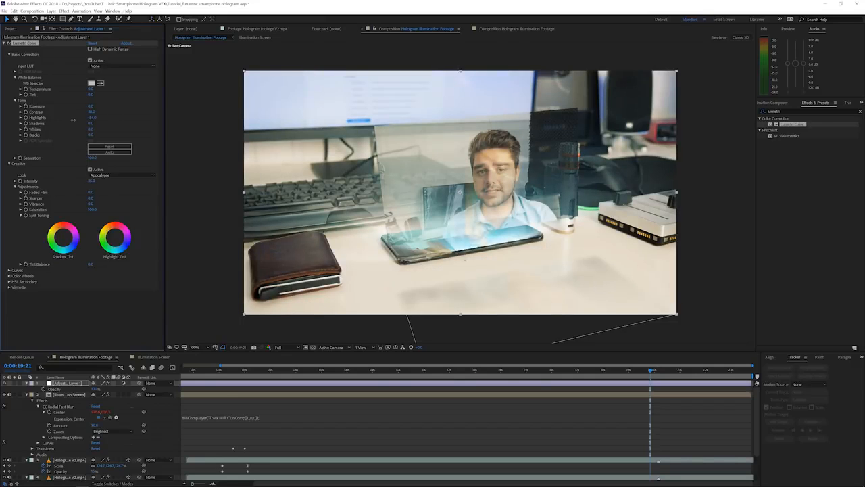
# - At 0:00:12:18, draw an elliptical mask around the hologram man's face on the adjustment layer and set it to Subtract
pyautogui.click(468, 374)
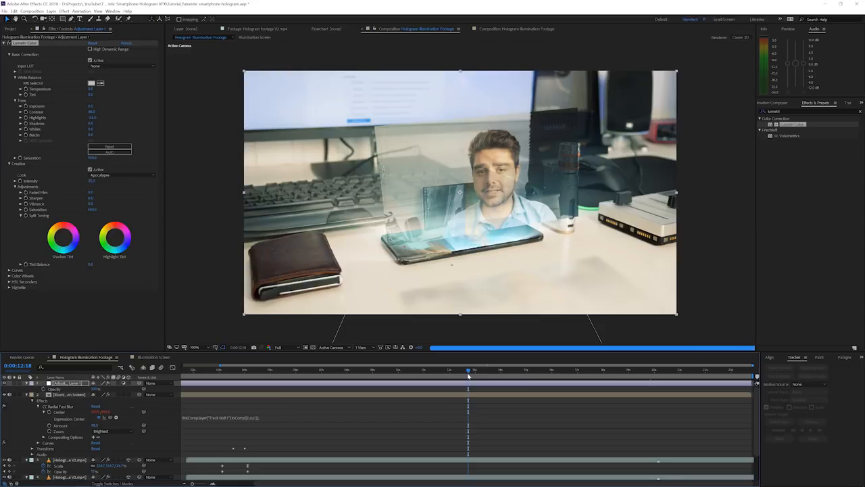
pyautogui.moveTo(62, 18); pyautogui.dragTo(87, 33)
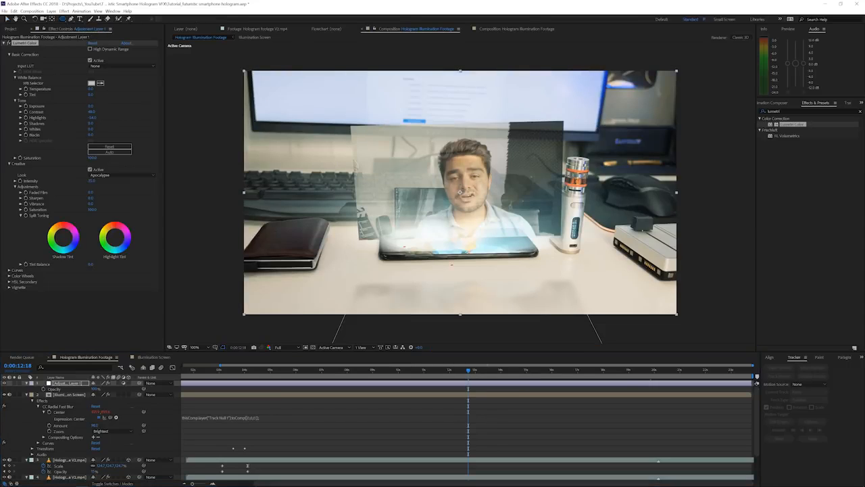
pyautogui.moveTo(440, 146); pyautogui.dragTo(515, 222)
pyautogui.scroll(-1, 105, 401)
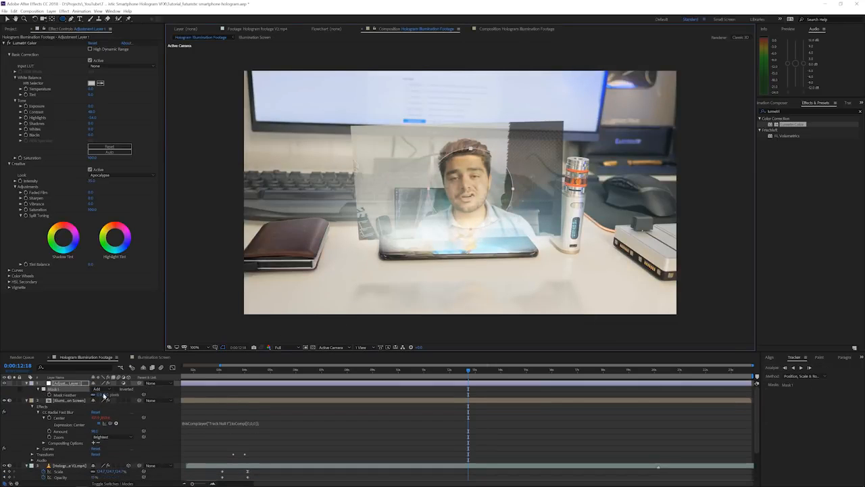
pyautogui.click(102, 390)
pyautogui.click(109, 412)
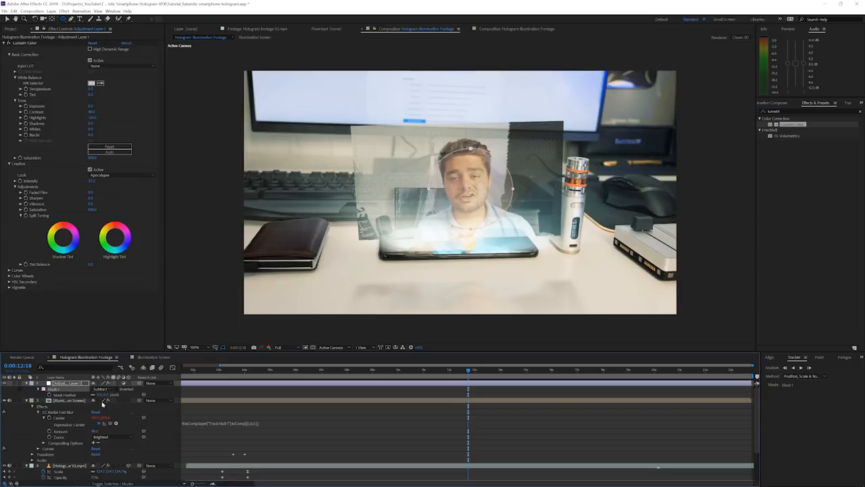
# - Feather the face mask strongly and enlarge it to surround the man's head and shoulders down to the phone
pyautogui.moveTo(107, 394); pyautogui.dragTo(273, 387)
pyautogui.press('v')
pyautogui.doubleClick(513, 190)
pyautogui.moveTo(505, 199); pyautogui.dragTo(495, 185)
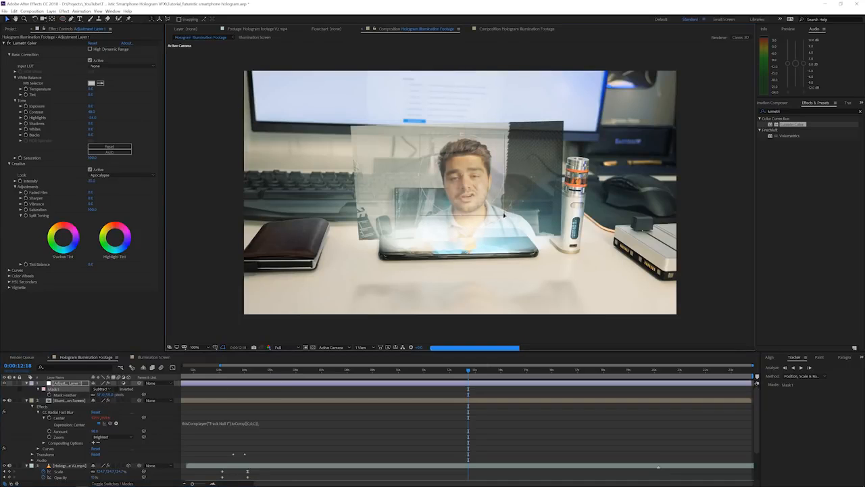
pyautogui.moveTo(504, 213); pyautogui.dragTo(534, 244)
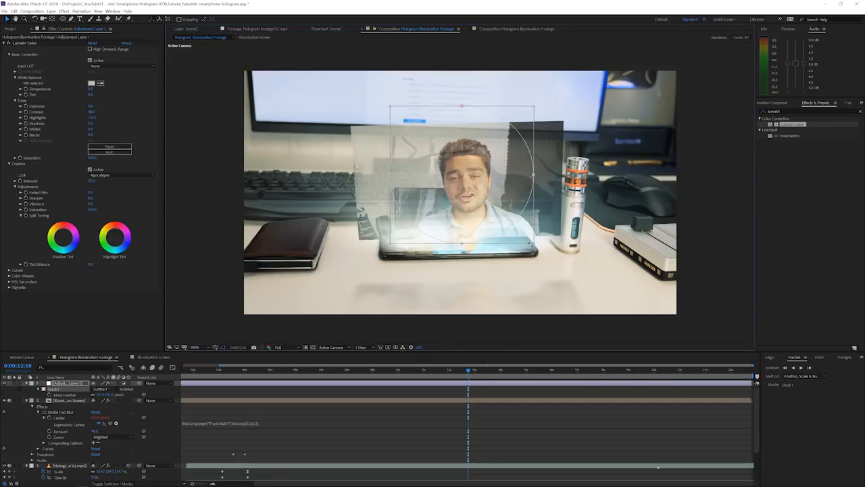
# - Deselect the adjustment layer's mask and scrub to 0:00:23:19 to check the masked grade
pyautogui.click(463, 427)
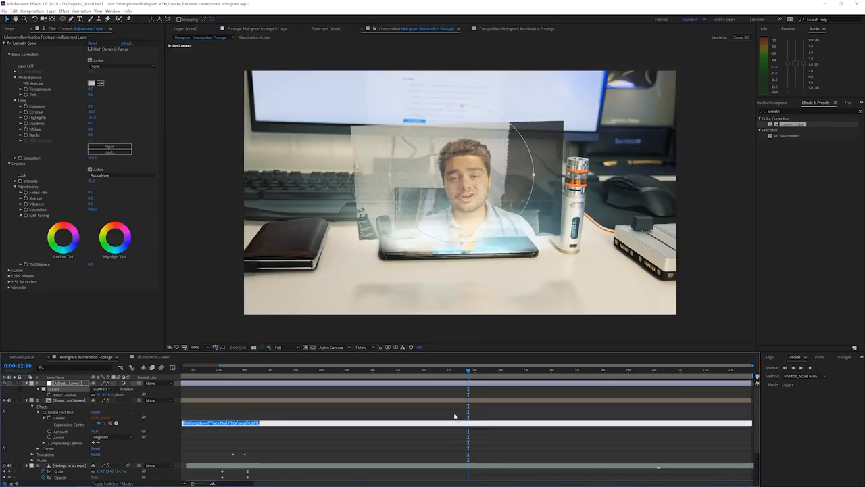
pyautogui.click(455, 412)
pyautogui.moveTo(470, 370); pyautogui.dragTo(753, 372)
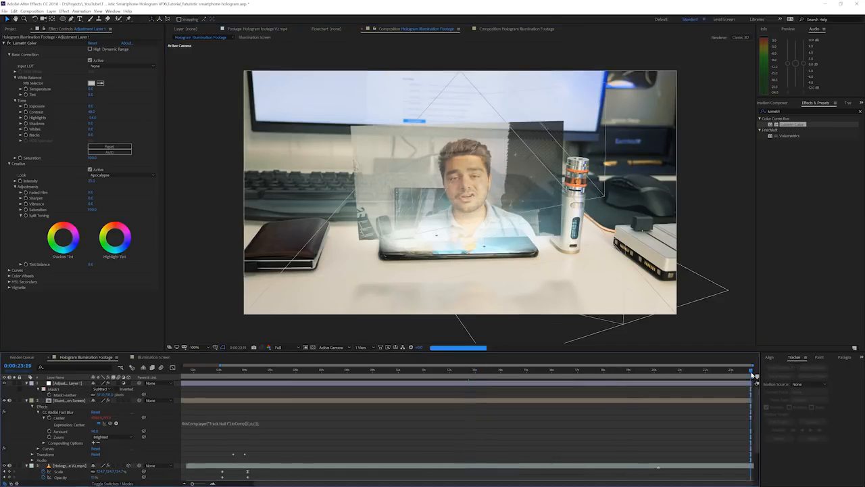